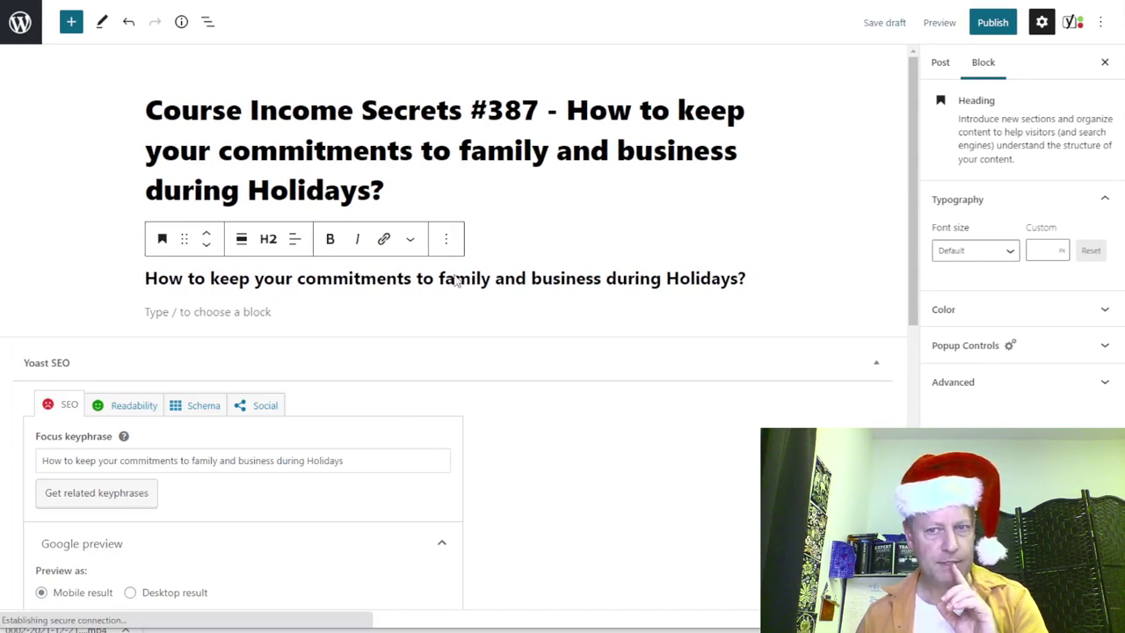
Set the post's publish date to December 24, 2021 at 12:05 PM
{"action": "left_click", "coordinate": [618, 168]}
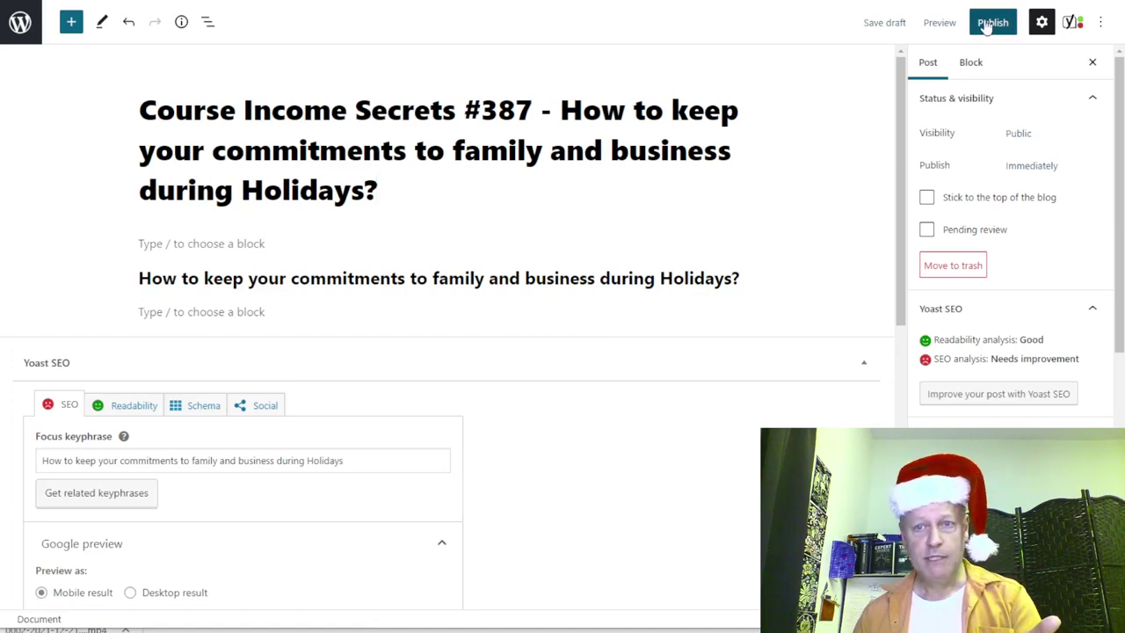
{"action": "left_click", "coordinate": [1033, 167]}
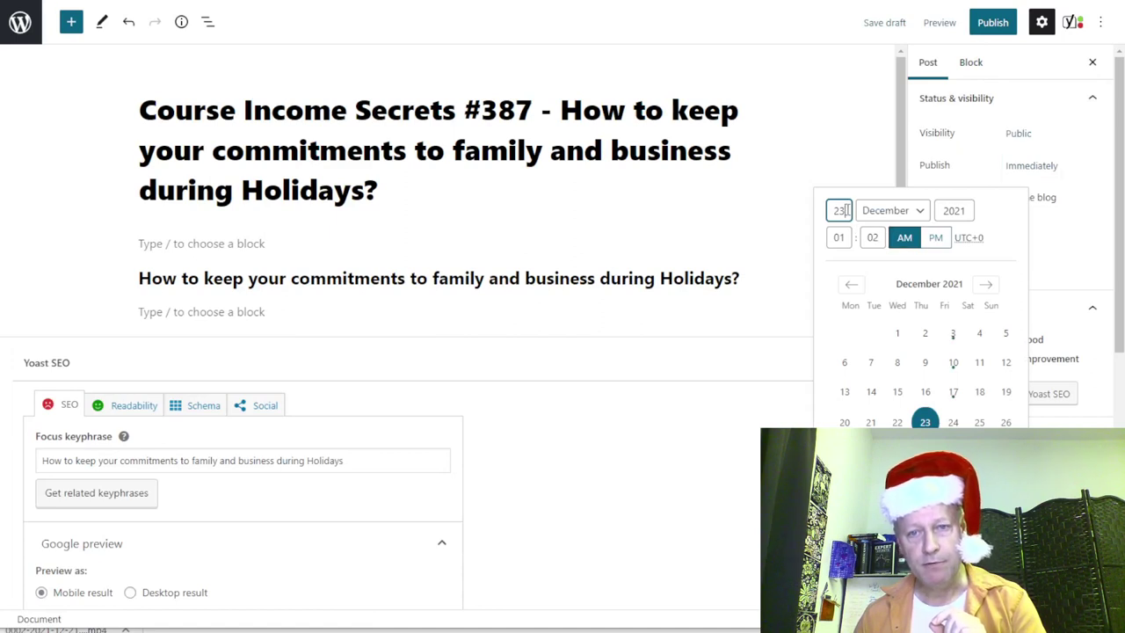
{"action": "key", "text": "Up"}
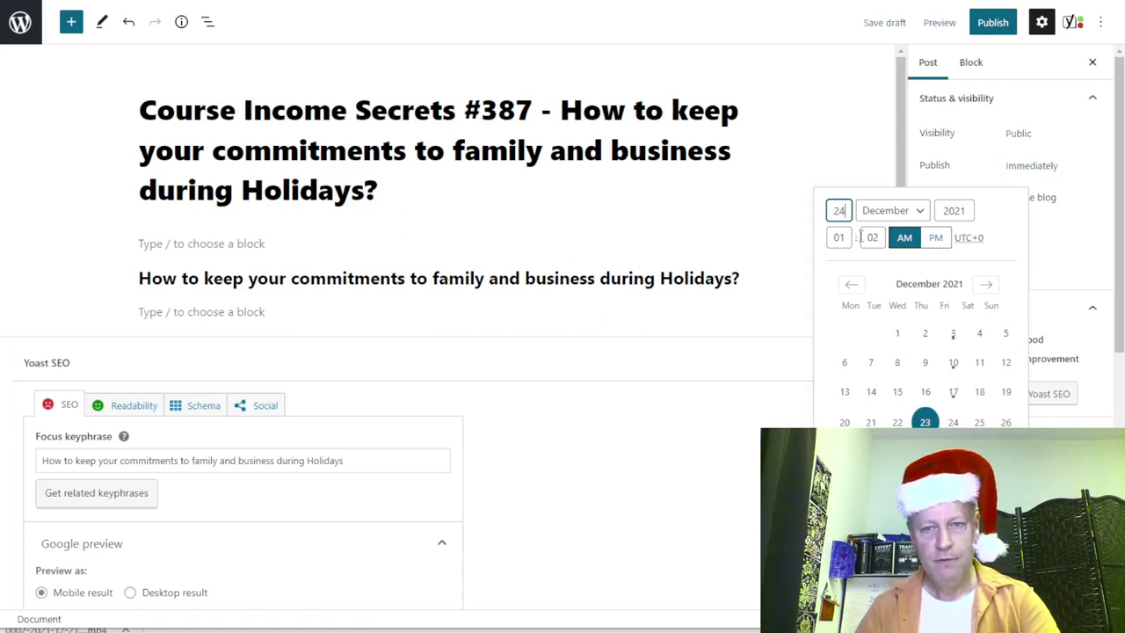
{"action": "double_click", "coordinate": [840, 239]}
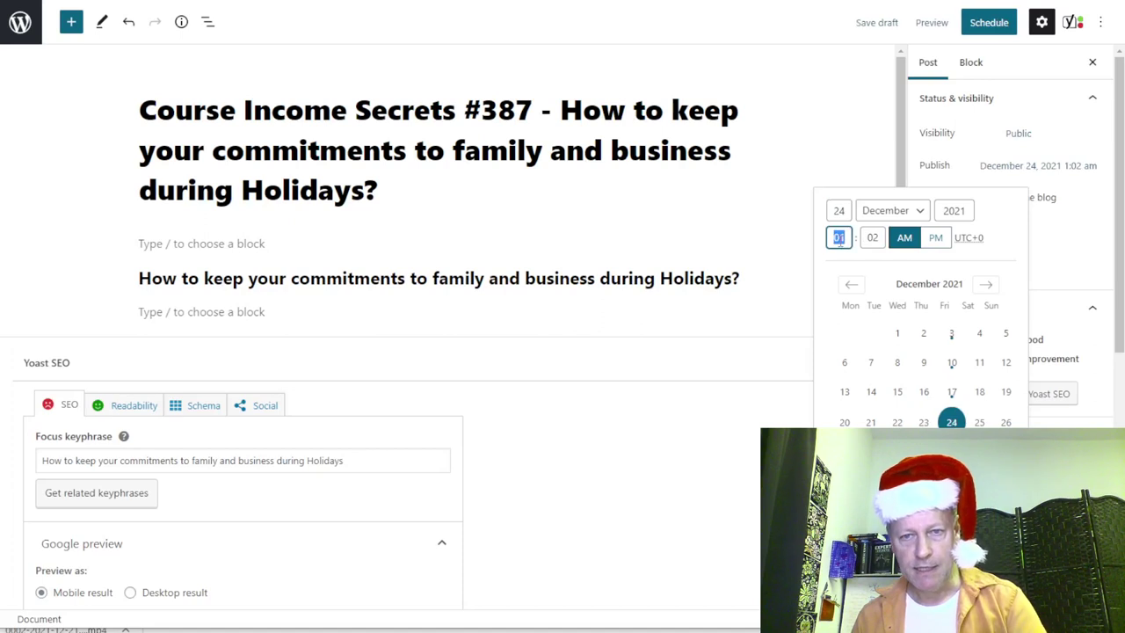
{"action": "type", "text": "12"}
{"action": "double_click", "coordinate": [873, 237]}
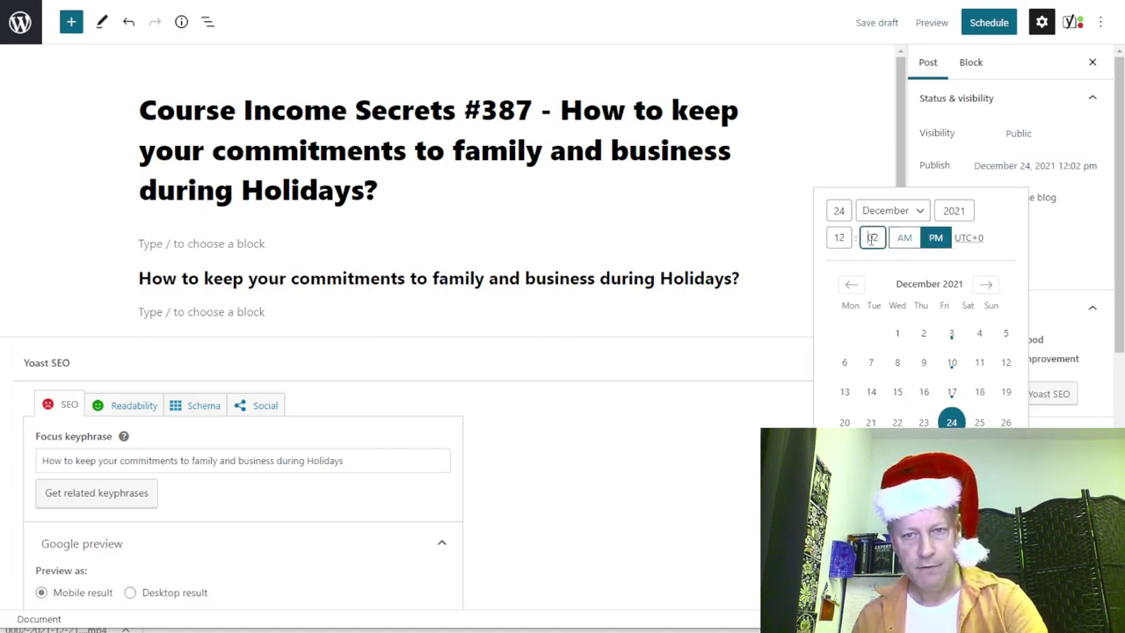
{"action": "type", "text": "05"}
{"action": "left_click", "coordinate": [935, 239]}
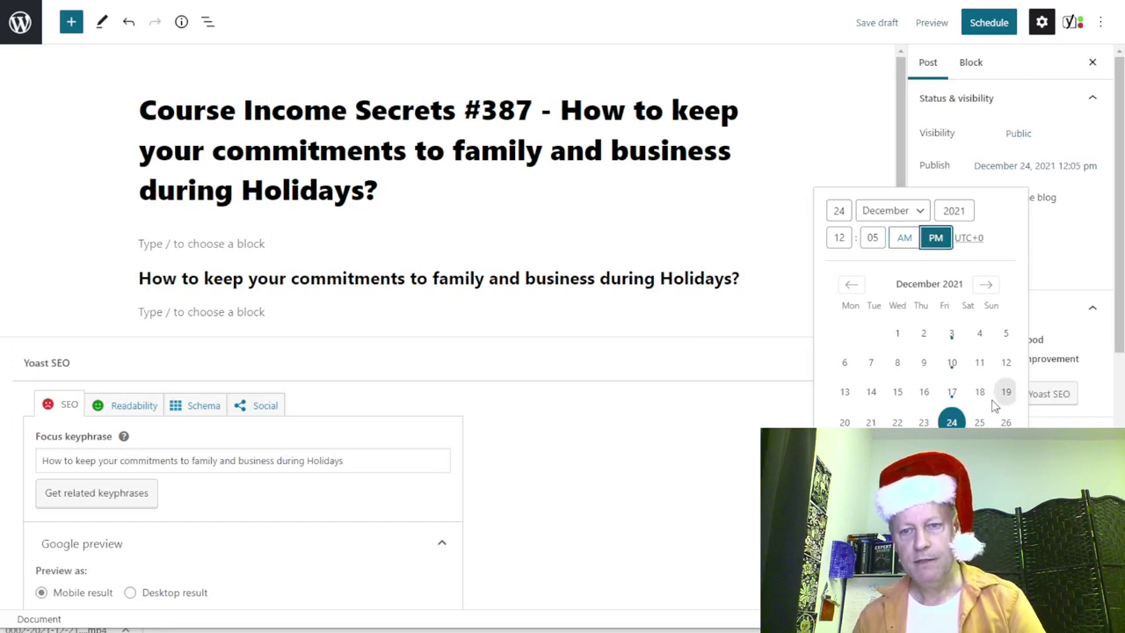
{"action": "left_click", "coordinate": [952, 420]}
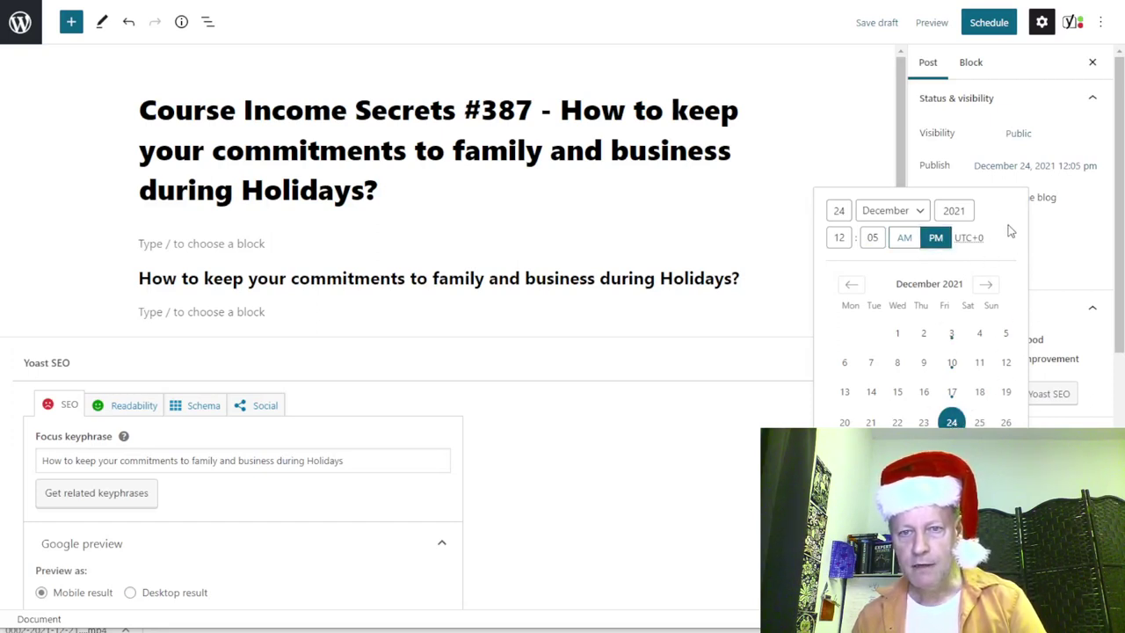
{"action": "left_click", "coordinate": [1062, 250]}
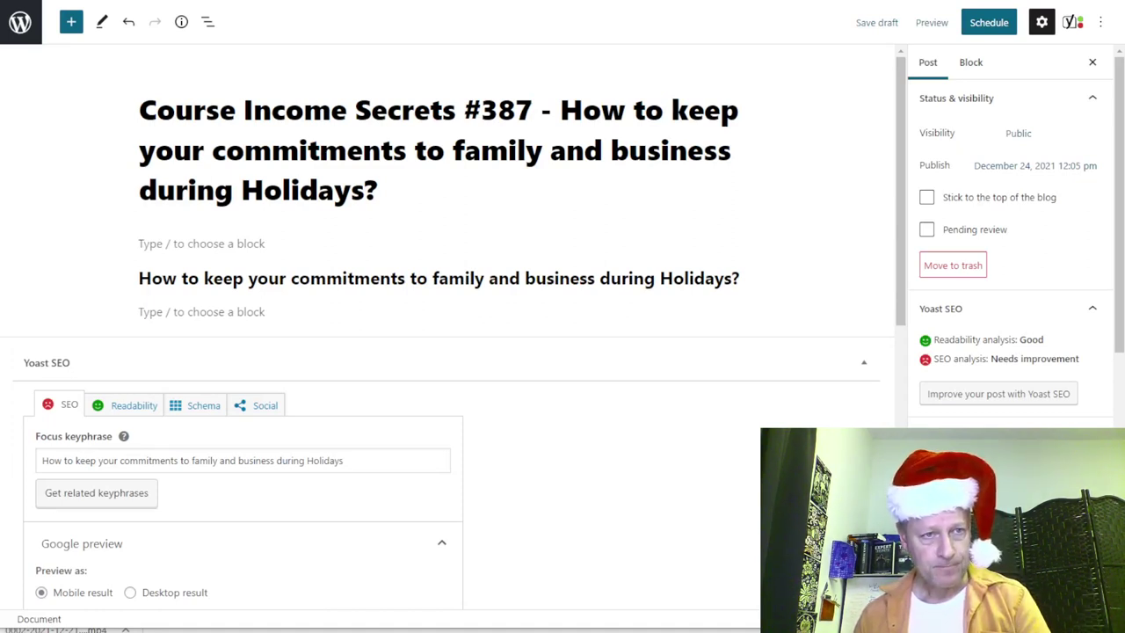
Open the JSG bookmarked Facebook page in a new tab, view its post composer, and close the composer
{"action": "key", "text": "ctrl+t"}
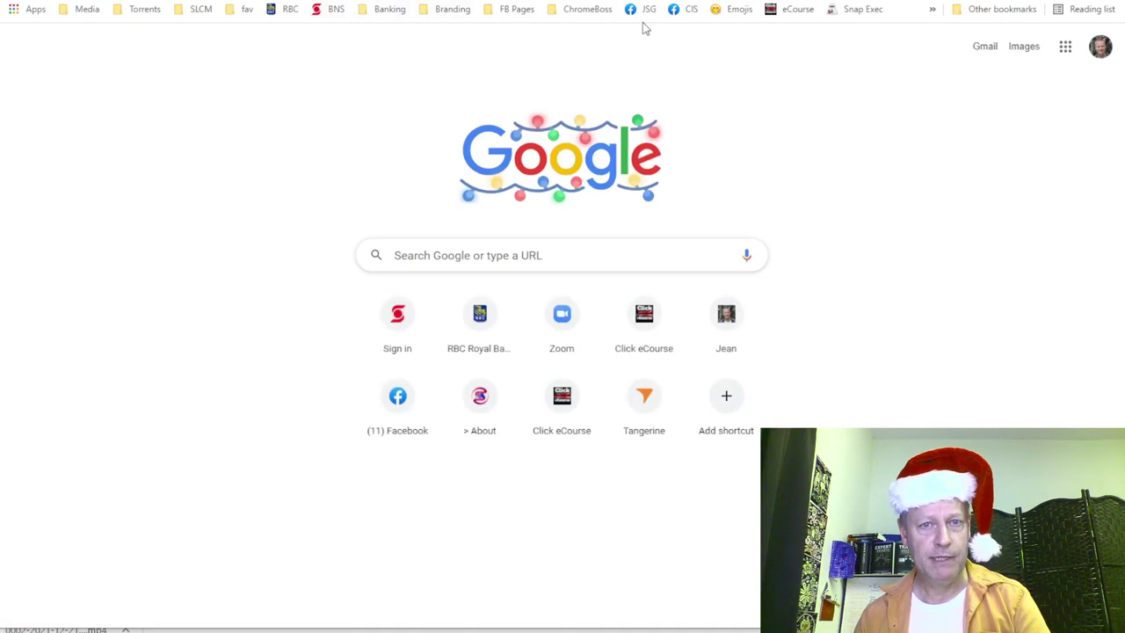
{"action": "left_click", "coordinate": [649, 11]}
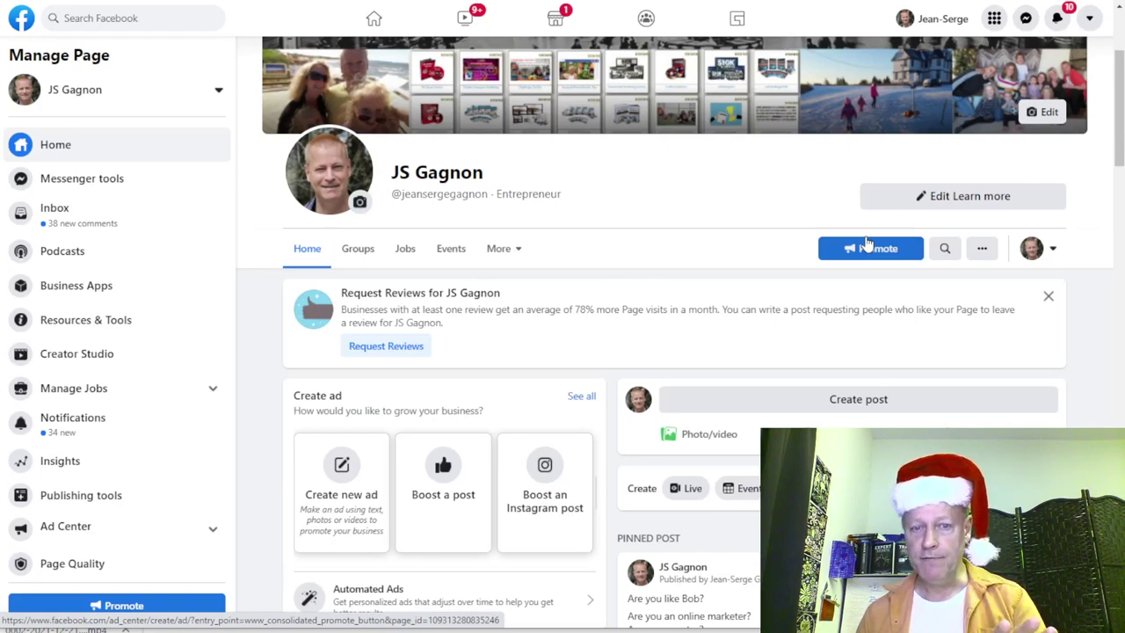
{"action": "left_click", "coordinate": [817, 405]}
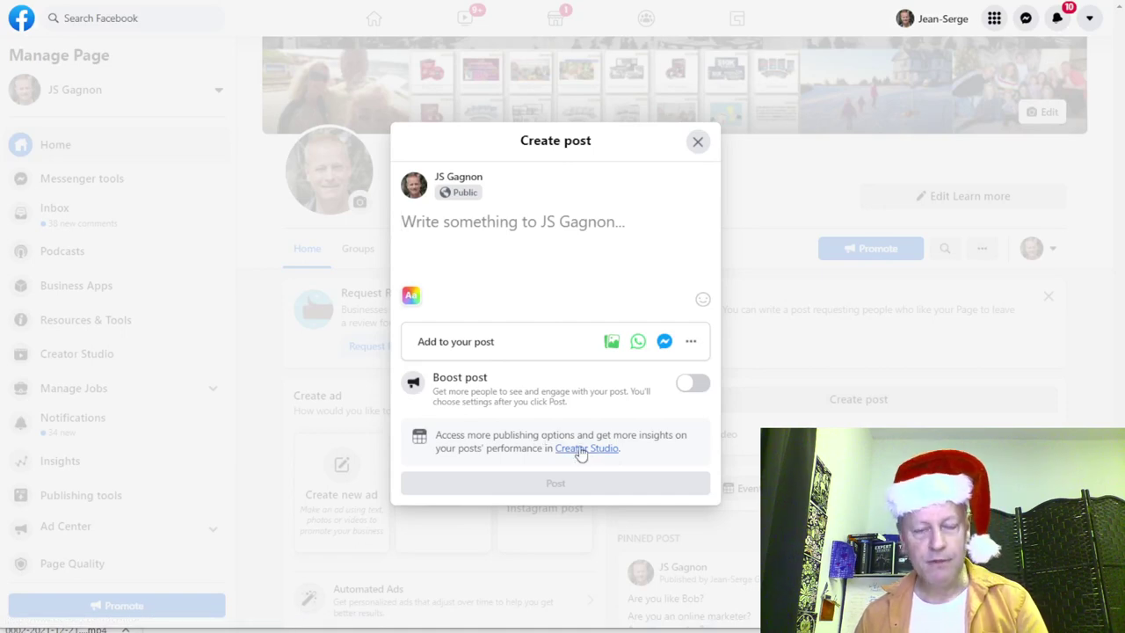
{"action": "left_click", "coordinate": [699, 142]}
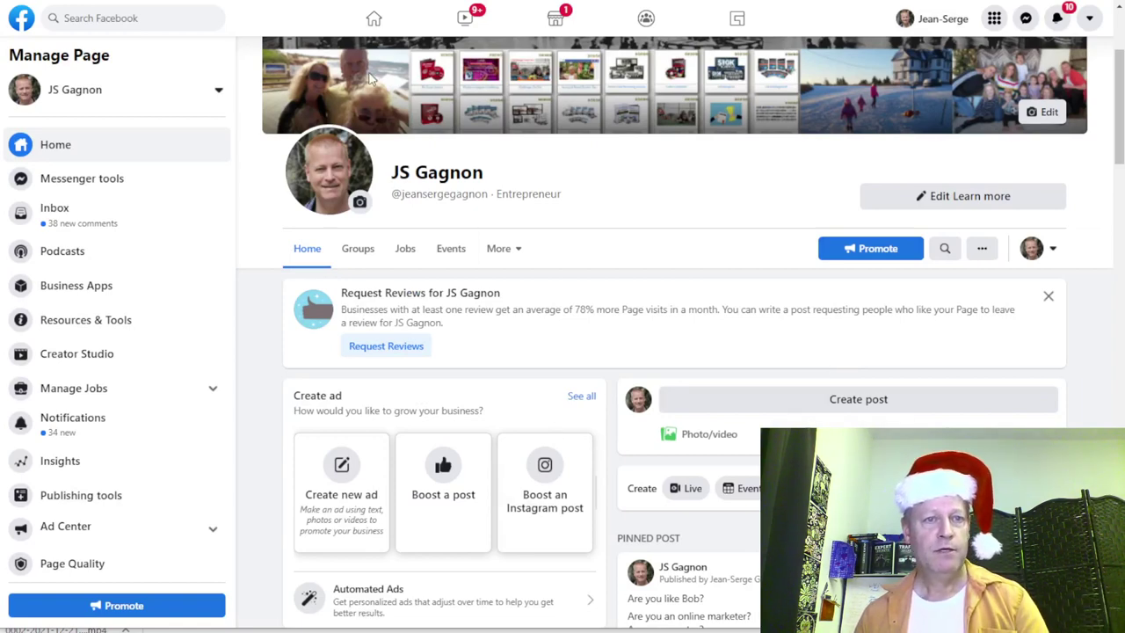
Search the web for onlywire in a new tab, open the OnlyWire site and log in with Facebook
{"action": "key", "text": "ctrl+t"}
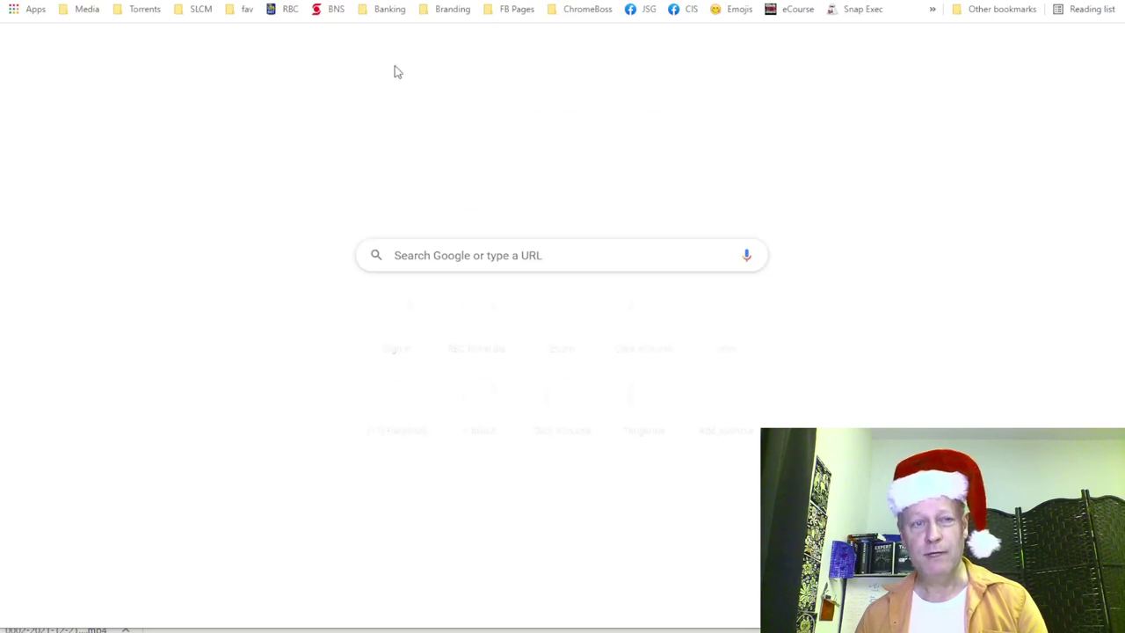
{"action": "key", "text": "ctrl+l"}
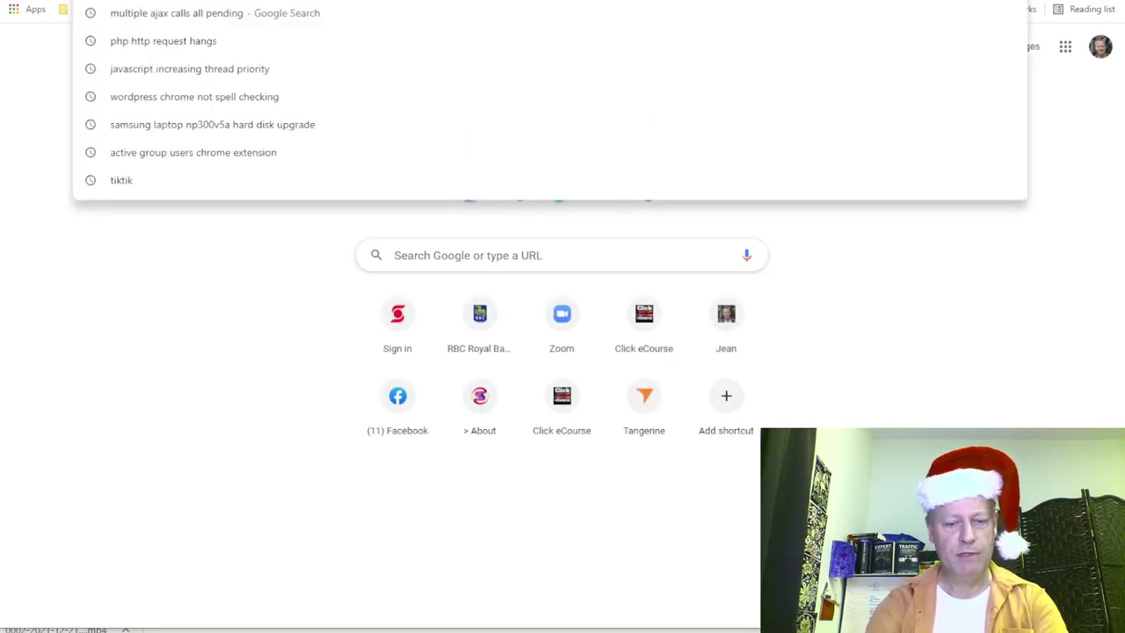
{"action": "type", "text": "onlywire"}
{"action": "key", "text": "Return"}
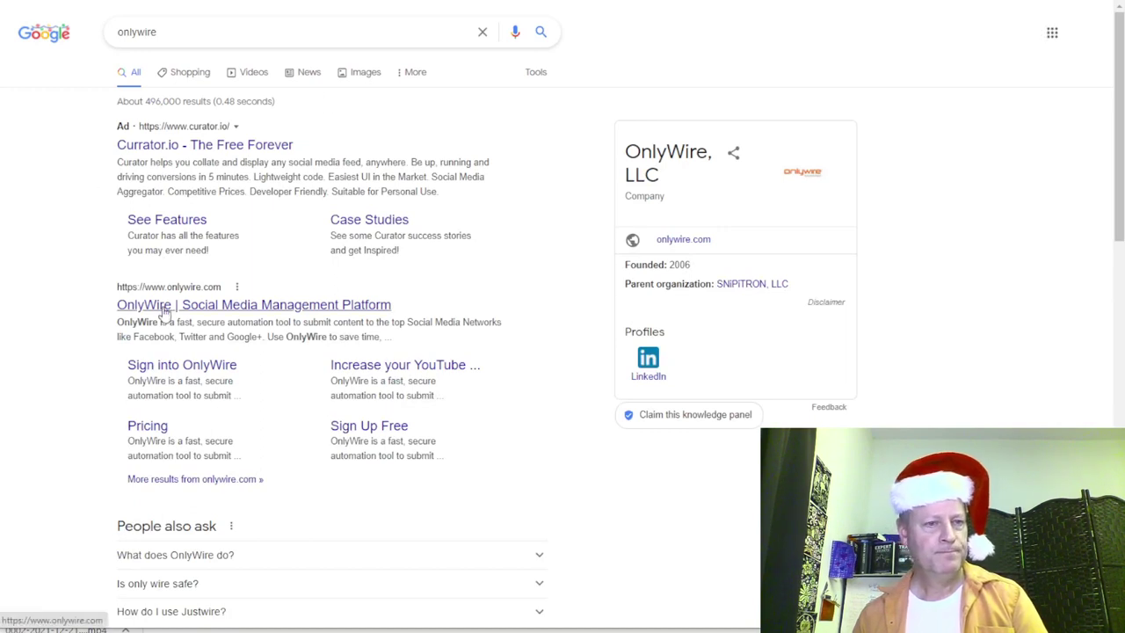
{"action": "left_click", "coordinate": [163, 309]}
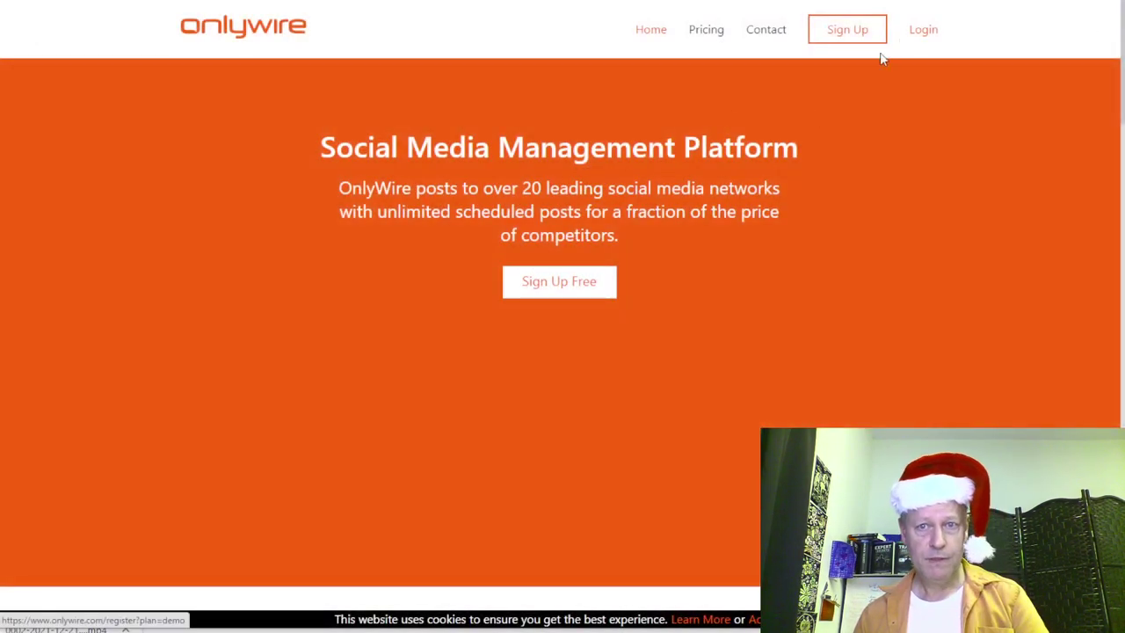
{"action": "left_click", "coordinate": [922, 35]}
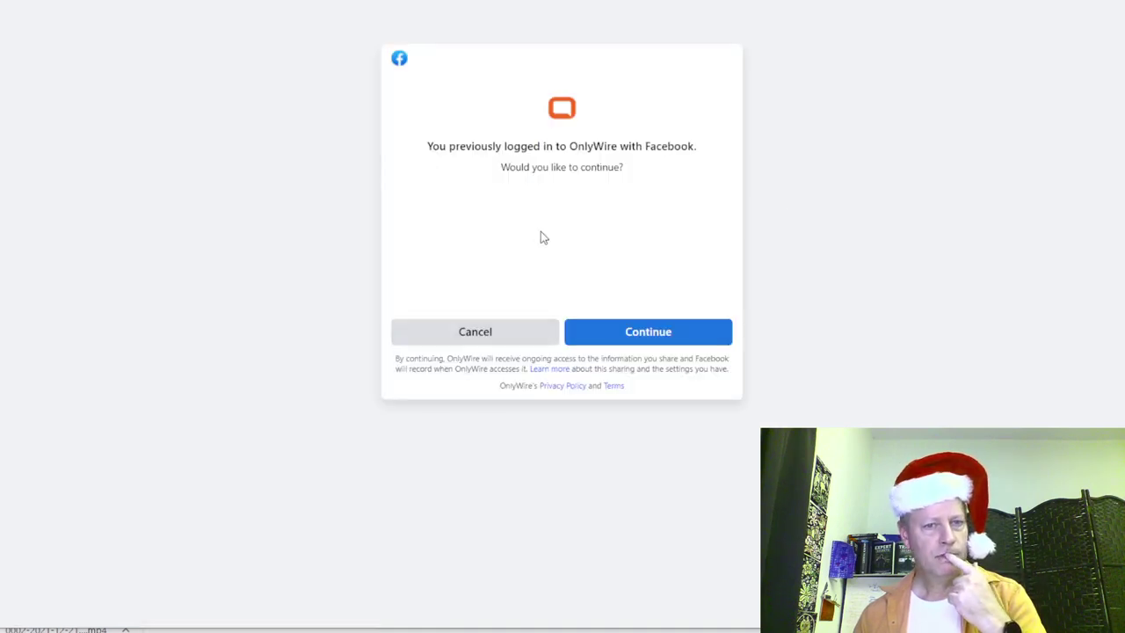
{"action": "left_click", "coordinate": [627, 331]}
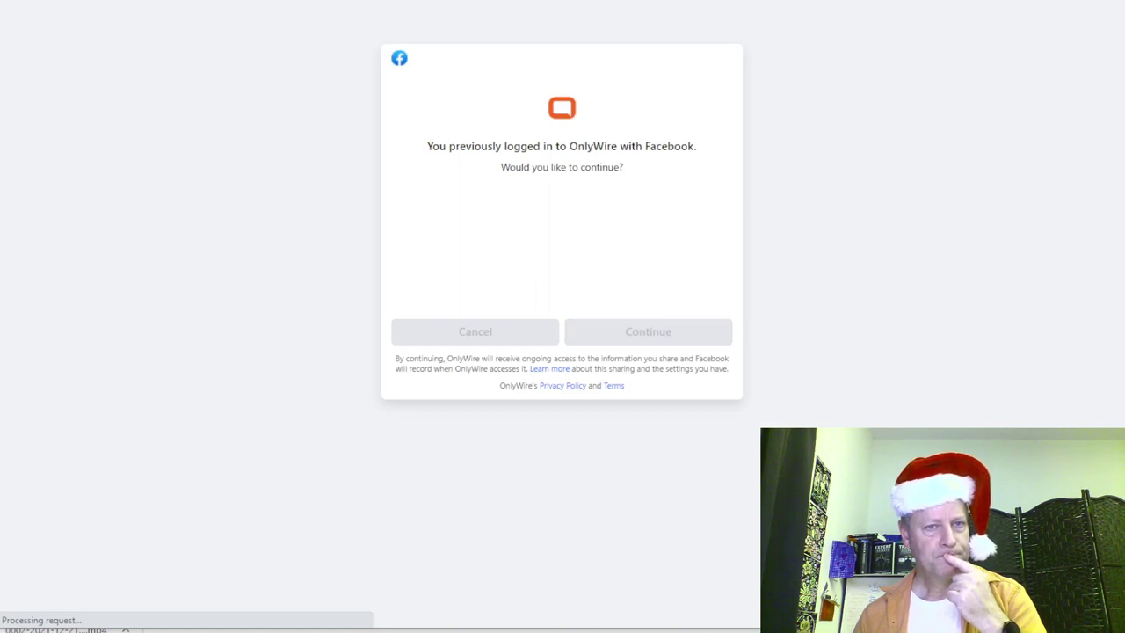
Search the web for buffer in a new tab, open the Buffer site and log in
{"action": "key", "text": "ctrl+t"}
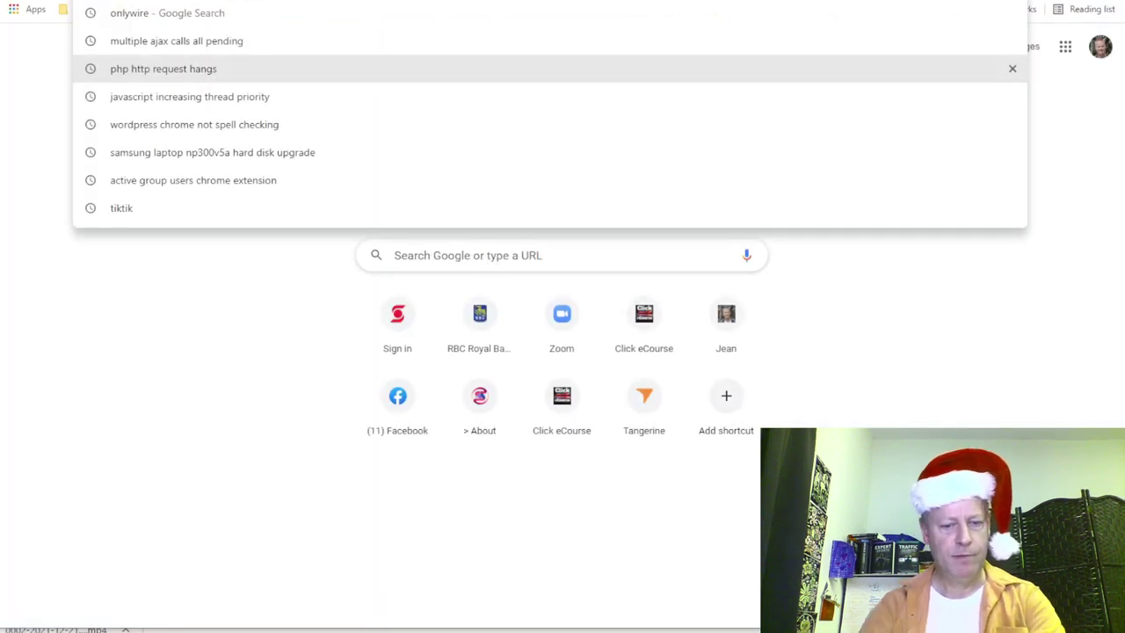
{"action": "type", "text": "buffer"}
{"action": "key", "text": "Return"}
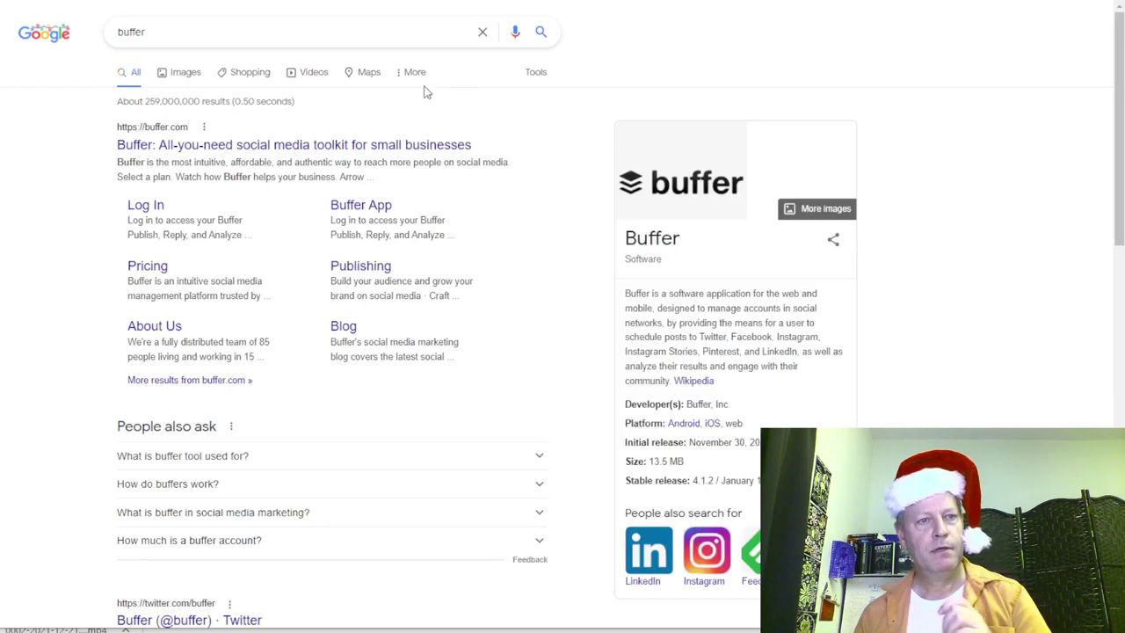
{"action": "left_click", "coordinate": [182, 148]}
{"action": "key", "text": "ctrl+Tab"}
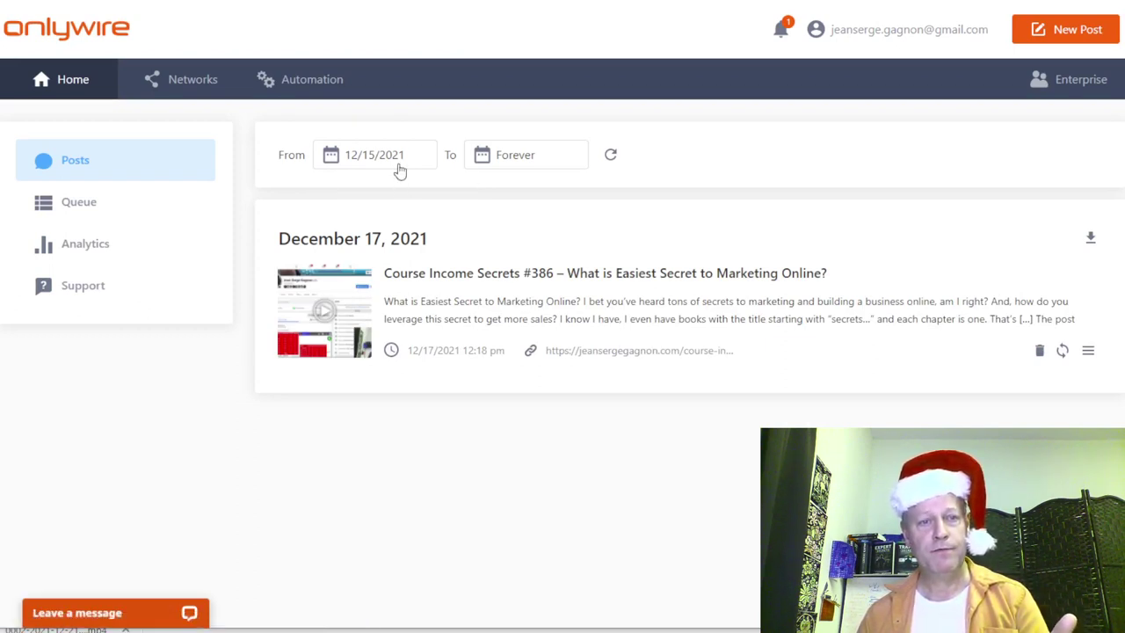
{"action": "key", "text": "ctrl+Tab"}
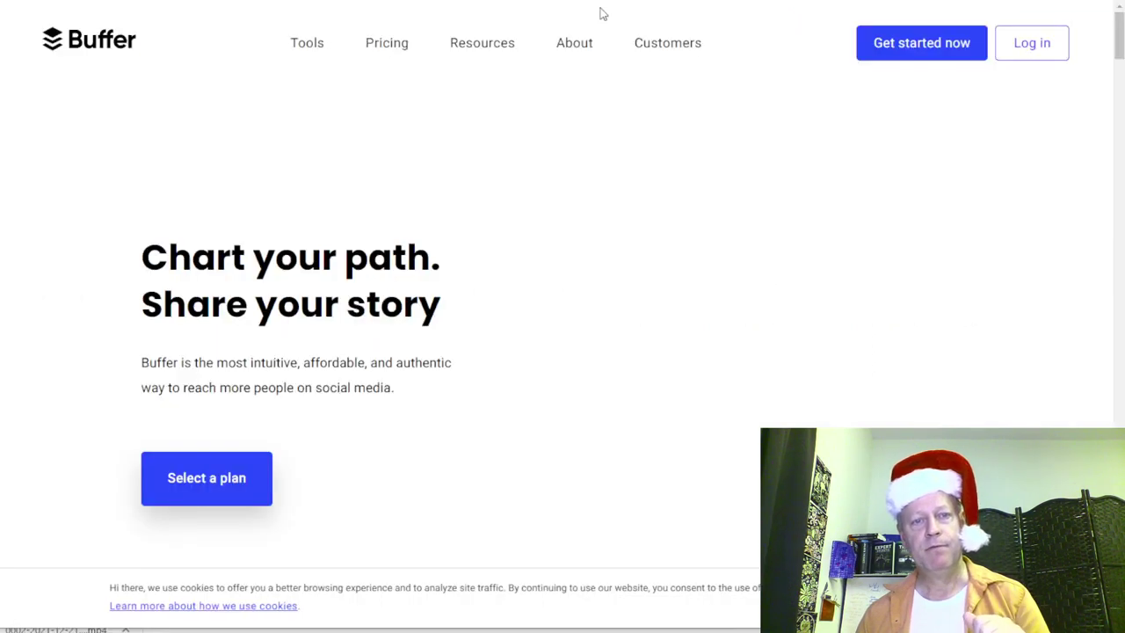
{"action": "left_click", "coordinate": [1032, 42]}
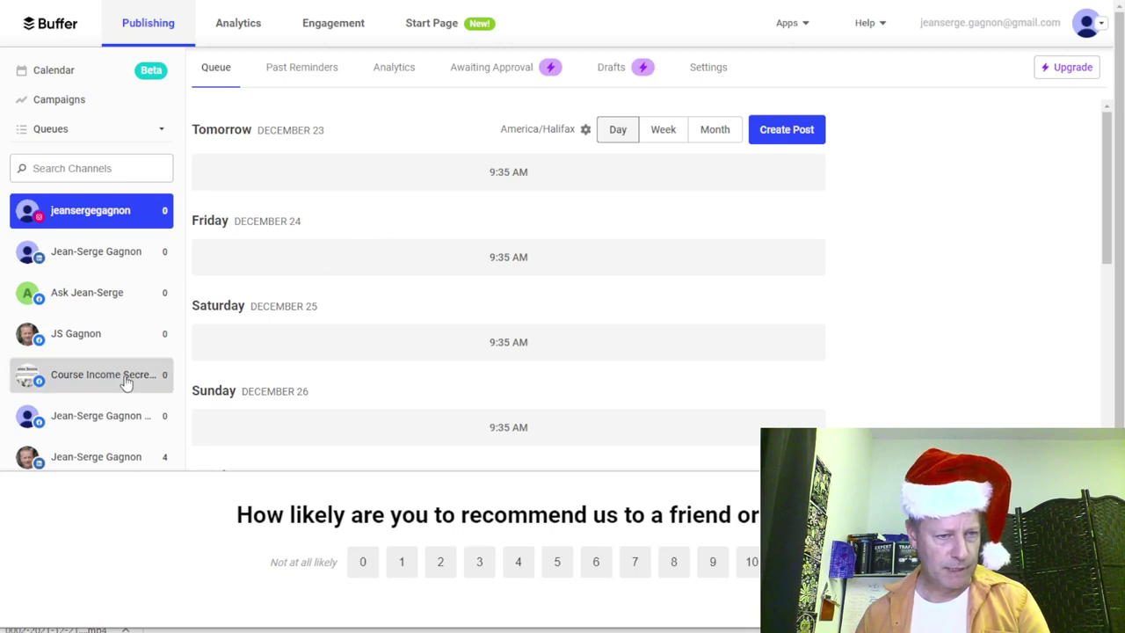
{"action": "scroll", "coordinate": [113, 398], "scroll_direction": "down", "scroll_amount": 1}
{"action": "scroll", "coordinate": [113, 398], "scroll_direction": "up", "scroll_amount": 1}
{"action": "scroll", "coordinate": [113, 395], "scroll_direction": "down", "scroll_amount": 1}
{"action": "left_click", "coordinate": [114, 419]}
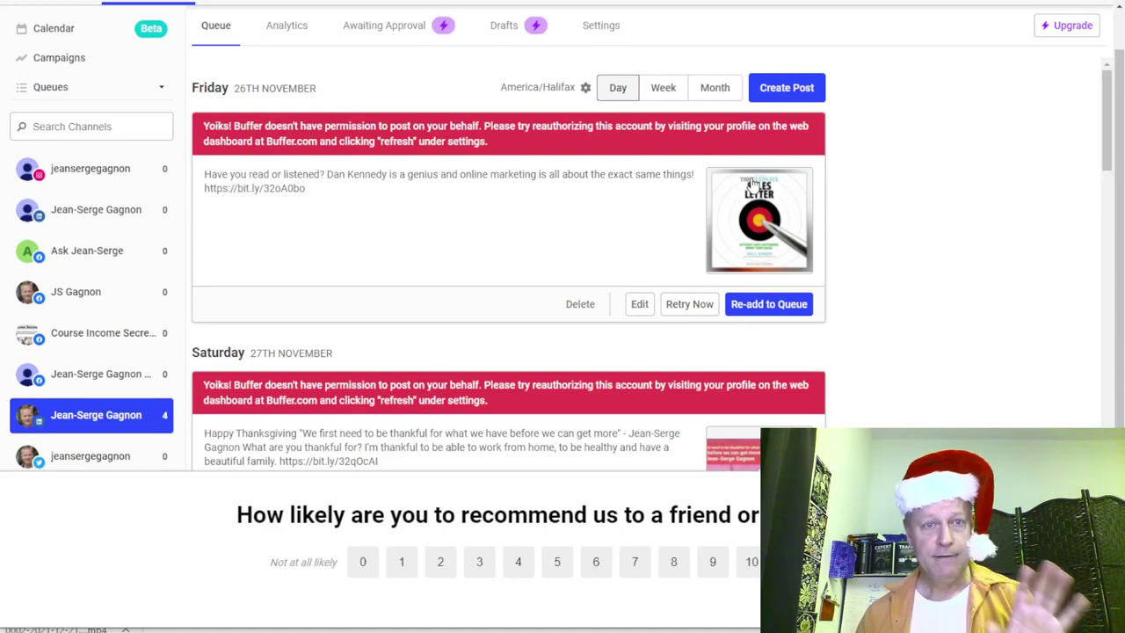
Switch to the OnlyWire browser tab and show the browser's bookmarks bar
{"action": "key", "text": "ctrl+Tab"}
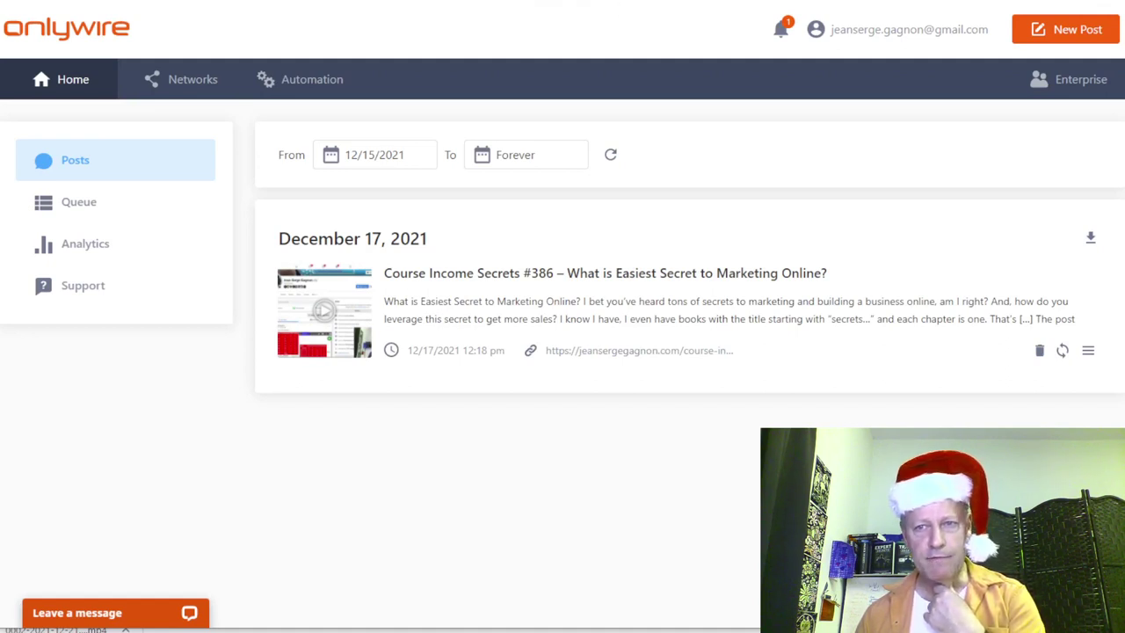
{"action": "key", "text": "alt+f"}
{"action": "mouse_move", "coordinate": [947, 109]}
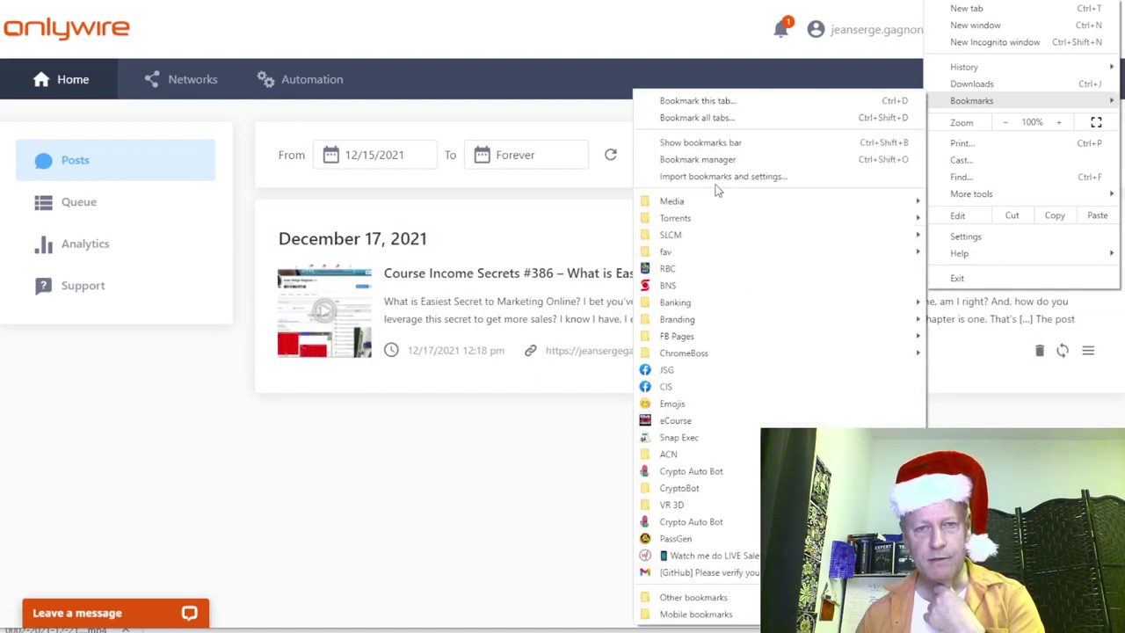
{"action": "left_click", "coordinate": [714, 142]}
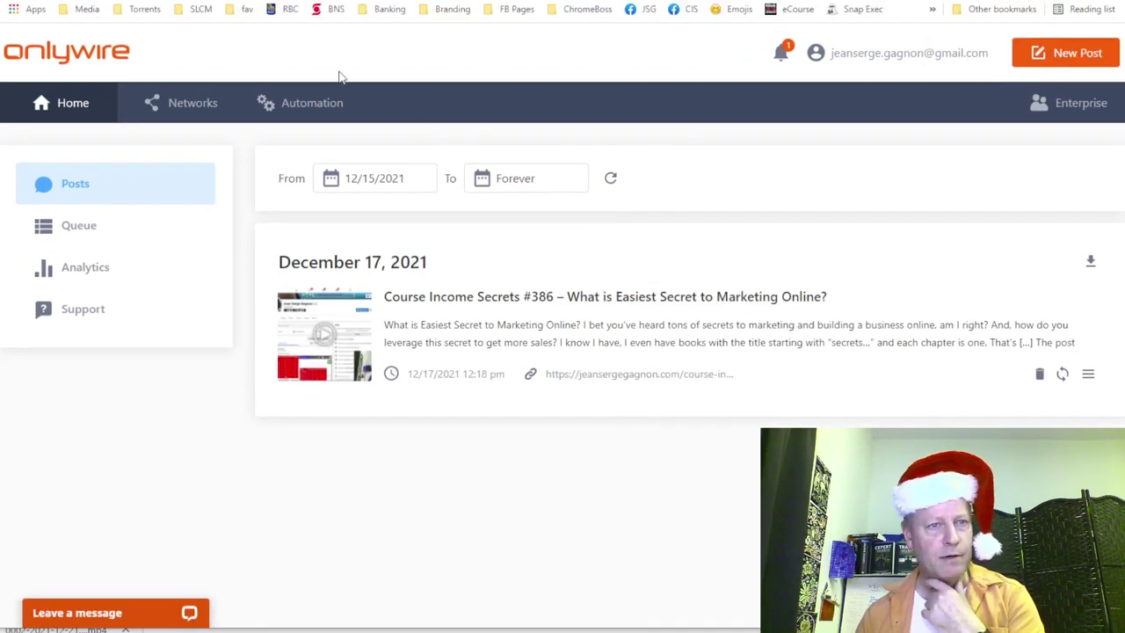
Look through the Branding bookmarks folder and its social media, video and image tools subfolders for scheduling tools
{"action": "left_click", "coordinate": [425, 9]}
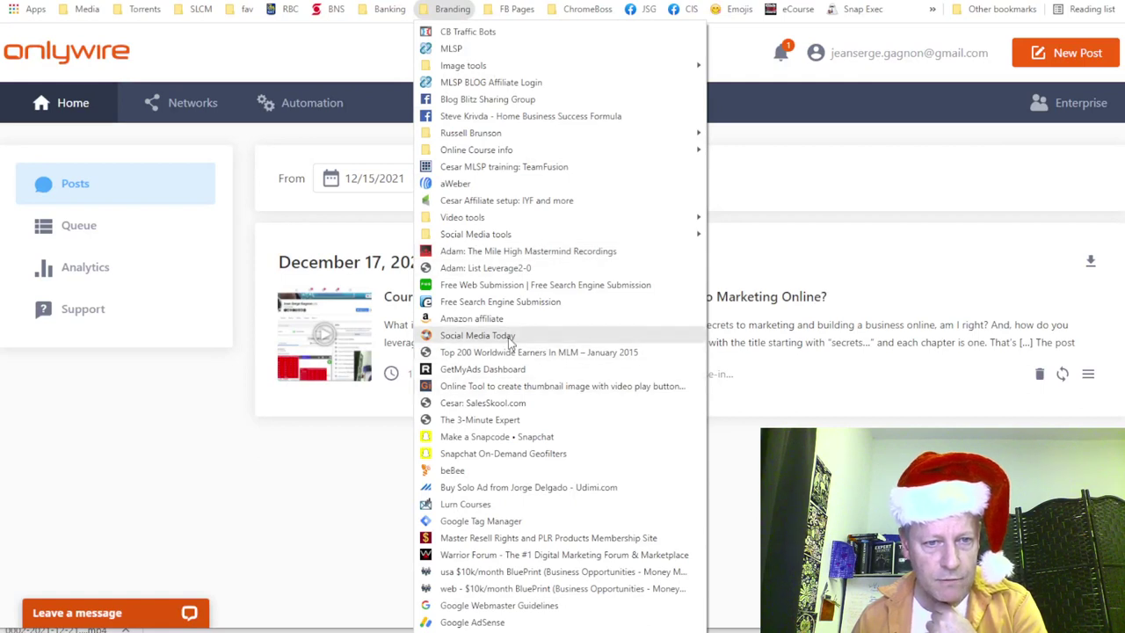
{"action": "scroll", "coordinate": [556, 454], "scroll_direction": "down", "scroll_amount": 2}
{"action": "scroll", "coordinate": [556, 453], "scroll_direction": "down", "scroll_amount": 5}
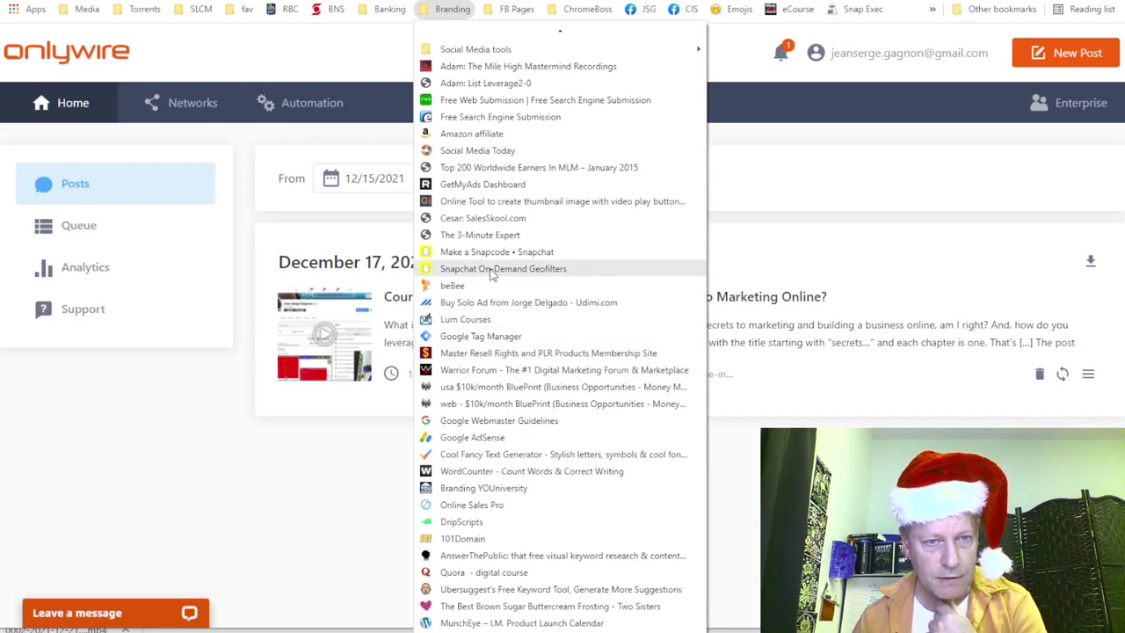
{"action": "scroll", "coordinate": [492, 277], "scroll_direction": "up", "scroll_amount": 5}
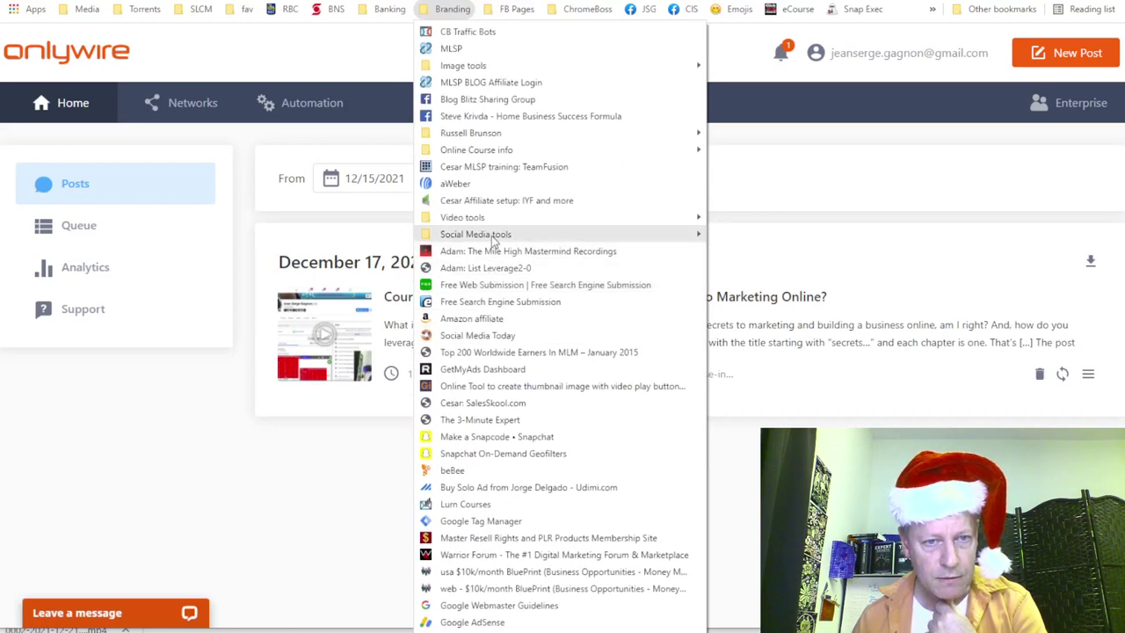
{"action": "mouse_move", "coordinate": [494, 241]}
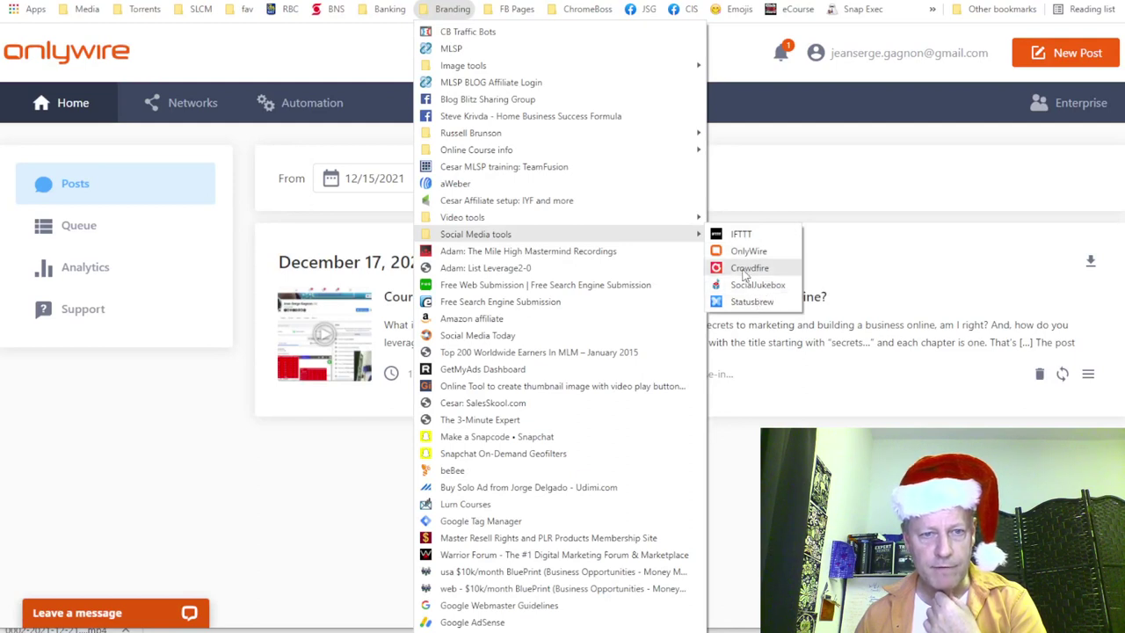
{"action": "mouse_move", "coordinate": [519, 225]}
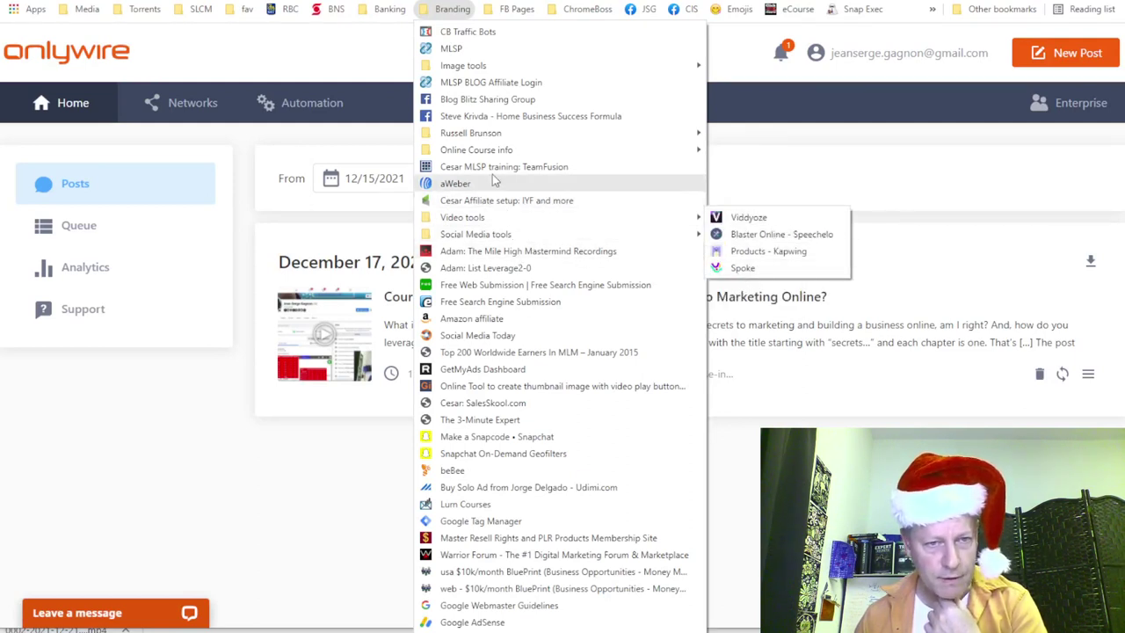
{"action": "mouse_move", "coordinate": [483, 157]}
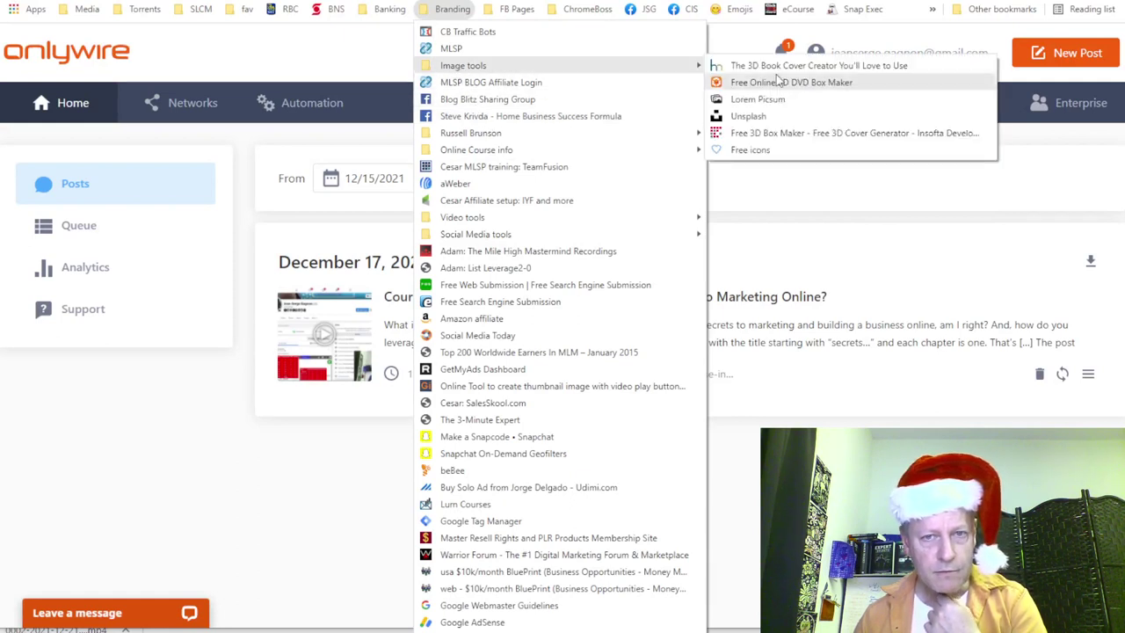
{"action": "mouse_move", "coordinate": [578, 232]}
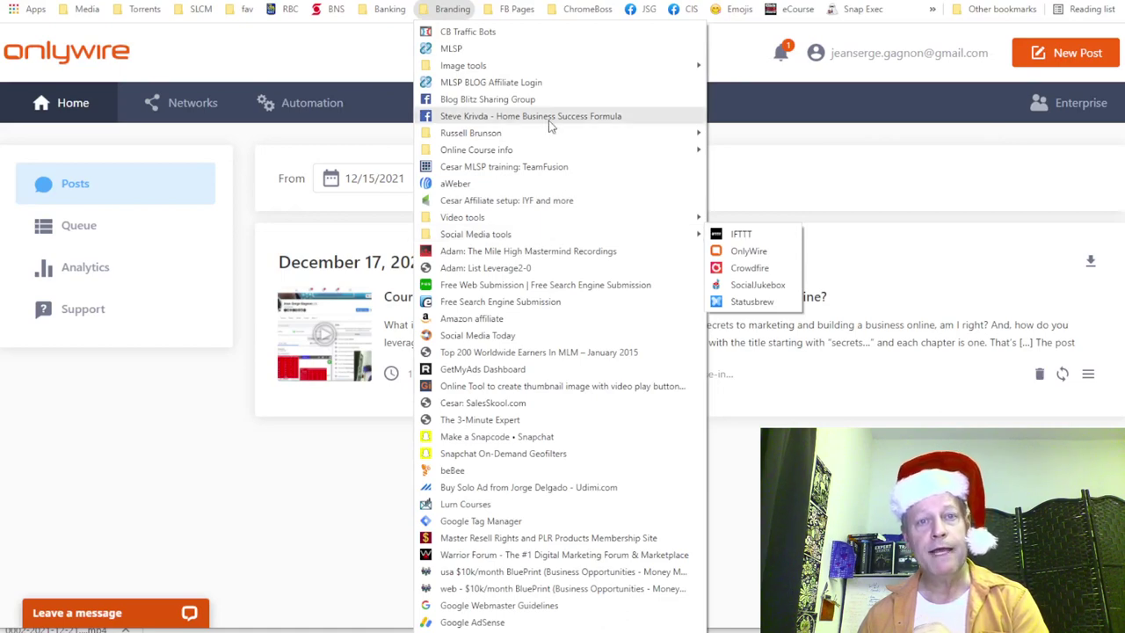
{"action": "left_click", "coordinate": [517, 8]}
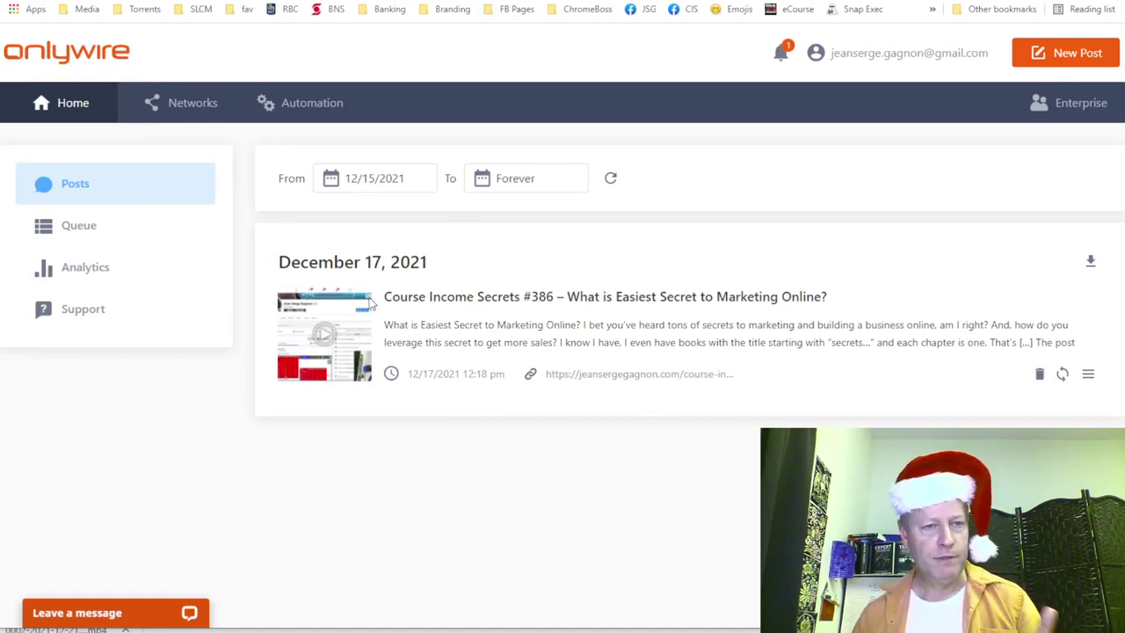
Review the scheduled posts in OnlyWire's queue from start to end and return to the posts overview
{"action": "left_click", "coordinate": [104, 244]}
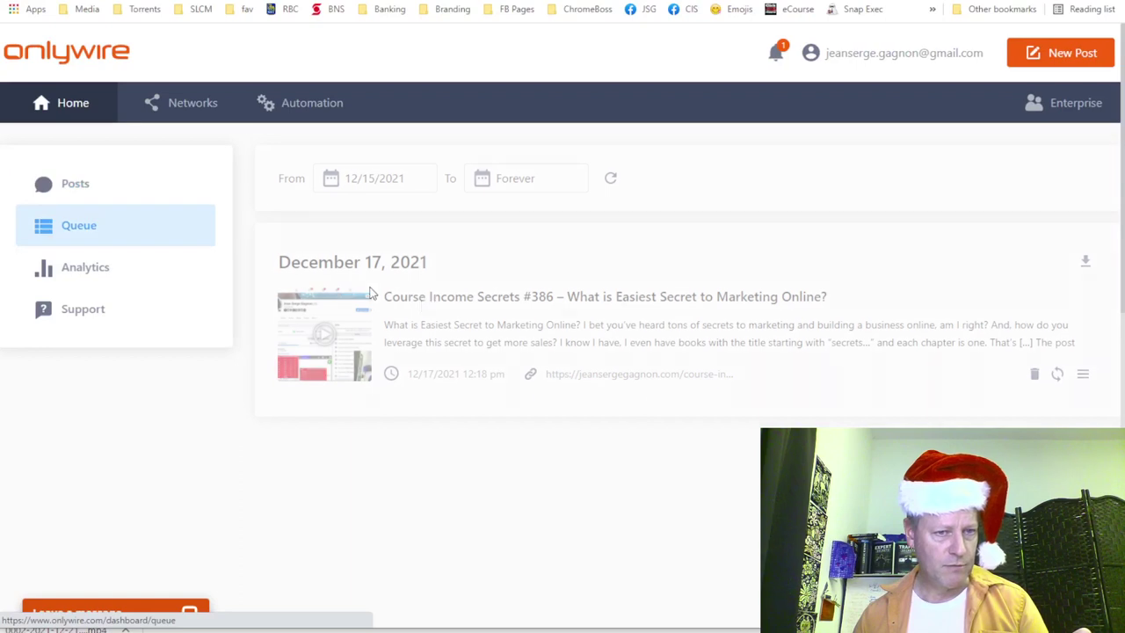
{"action": "scroll", "coordinate": [666, 406], "scroll_direction": "down", "scroll_amount": 4}
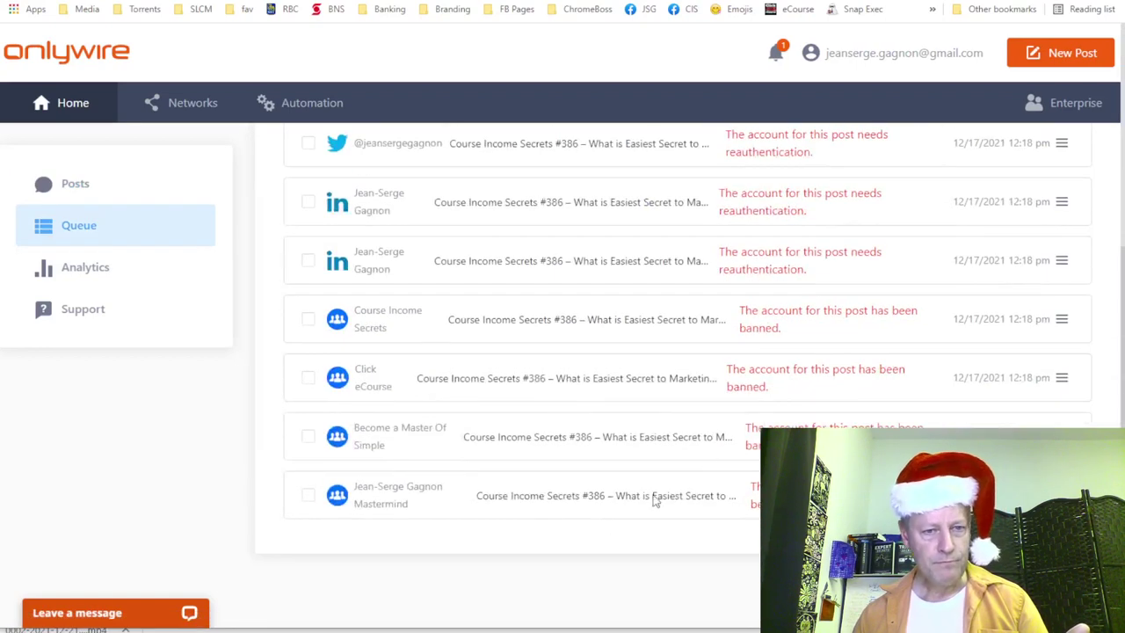
{"action": "scroll", "coordinate": [607, 471], "scroll_direction": "up", "scroll_amount": 4}
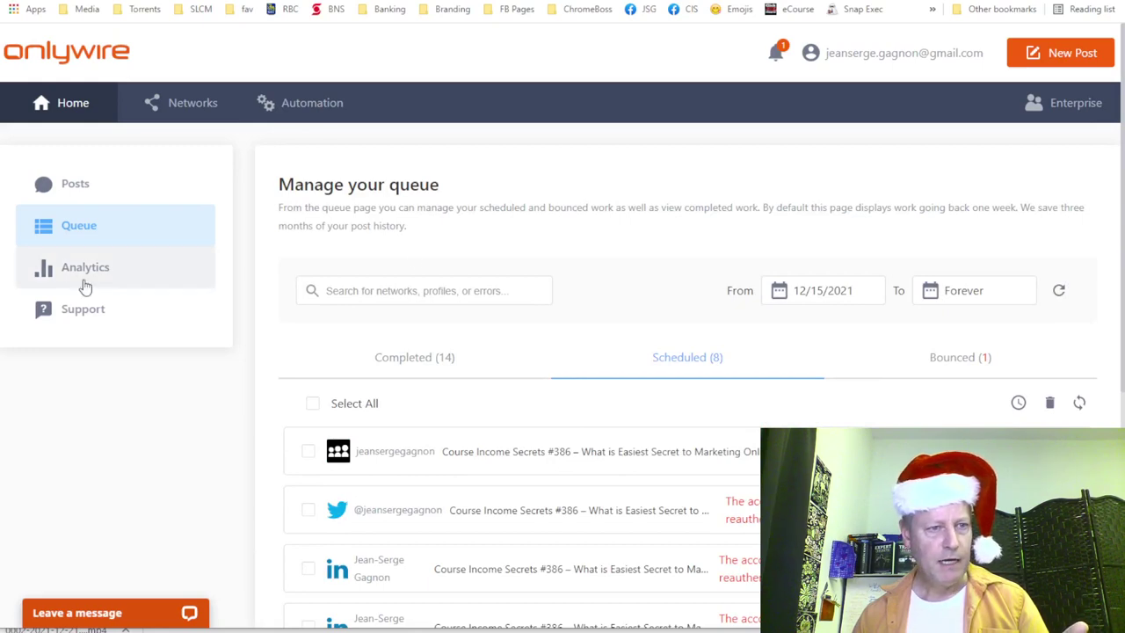
{"action": "left_click", "coordinate": [72, 183]}
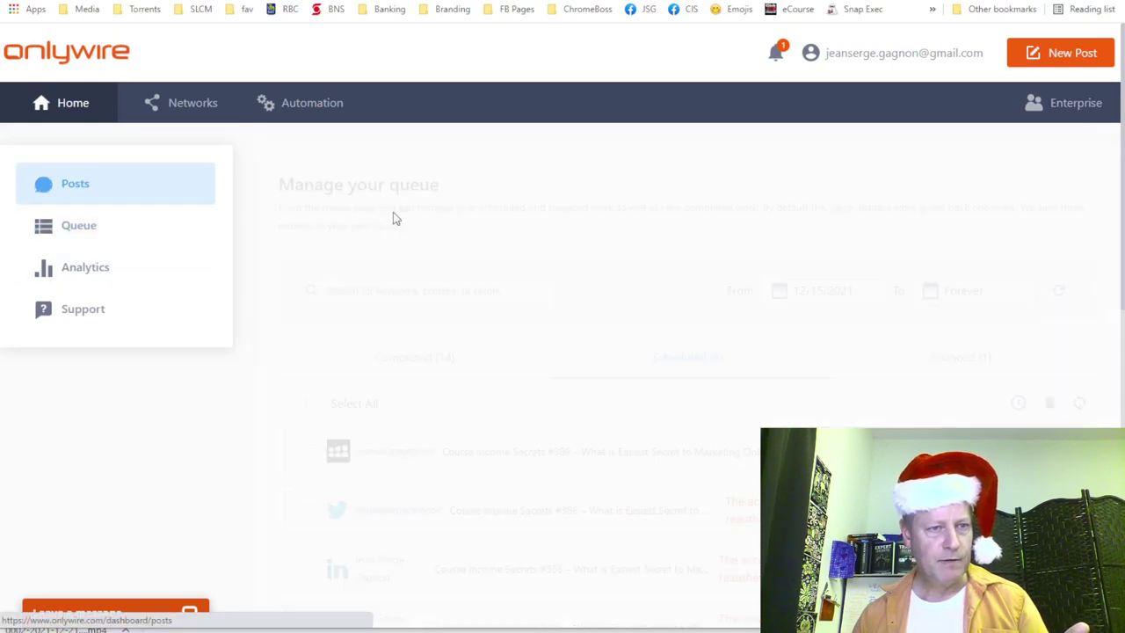
Open OnlyWire's network management page and examine which social networks are available and their connection status
{"action": "left_click", "coordinate": [176, 108]}
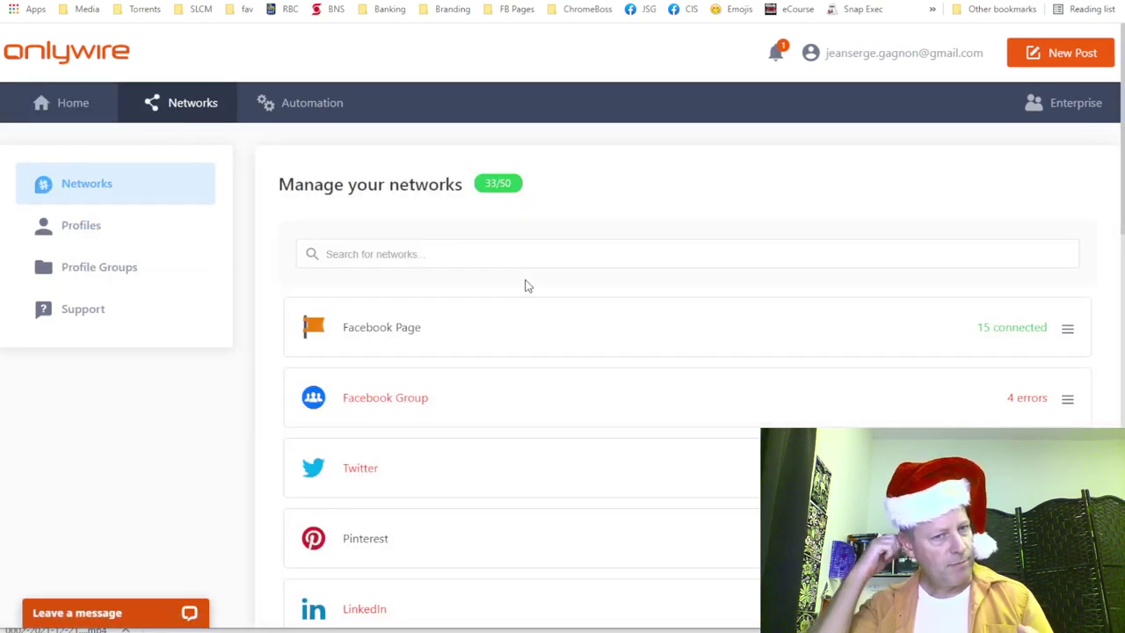
{"action": "scroll", "coordinate": [547, 377], "scroll_direction": "down", "scroll_amount": 1}
{"action": "scroll", "coordinate": [547, 379], "scroll_direction": "down", "scroll_amount": 13}
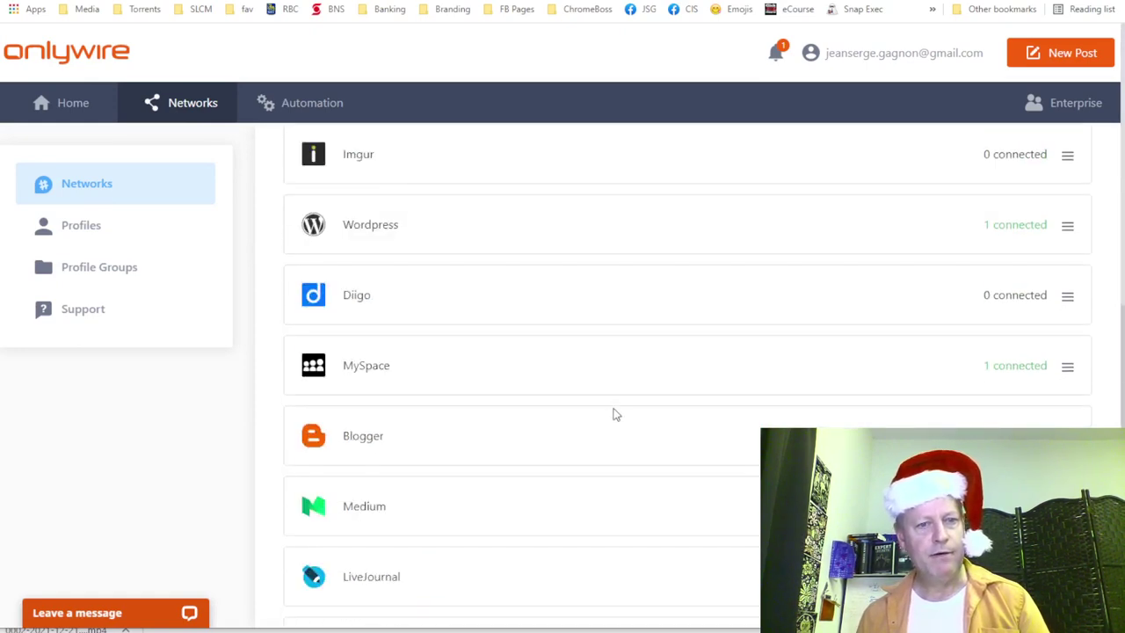
{"action": "scroll", "coordinate": [423, 488], "scroll_direction": "up", "scroll_amount": 14}
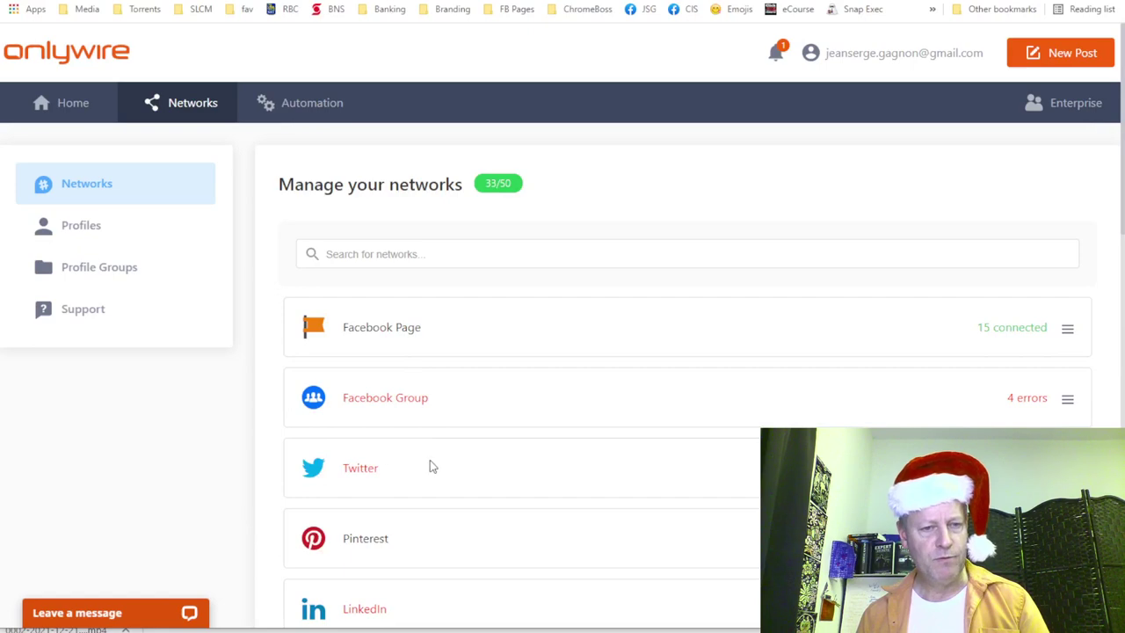
{"action": "scroll", "coordinate": [402, 460], "scroll_direction": "down", "scroll_amount": 3}
{"action": "scroll", "coordinate": [402, 470], "scroll_direction": "down", "scroll_amount": 3}
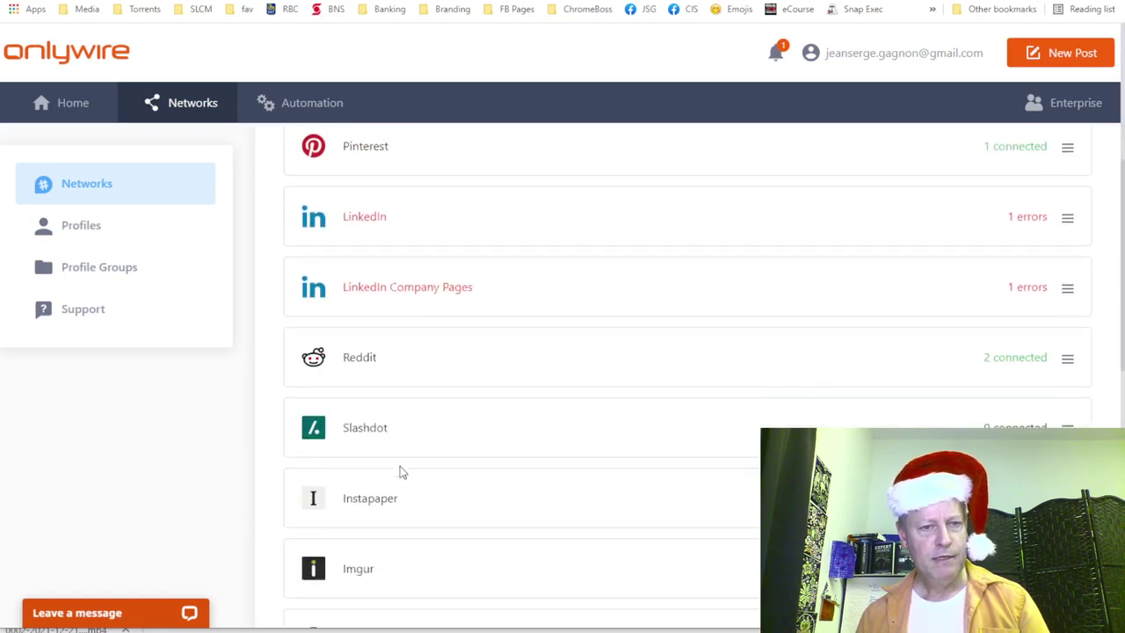
{"action": "scroll", "coordinate": [384, 451], "scroll_direction": "down", "scroll_amount": 3}
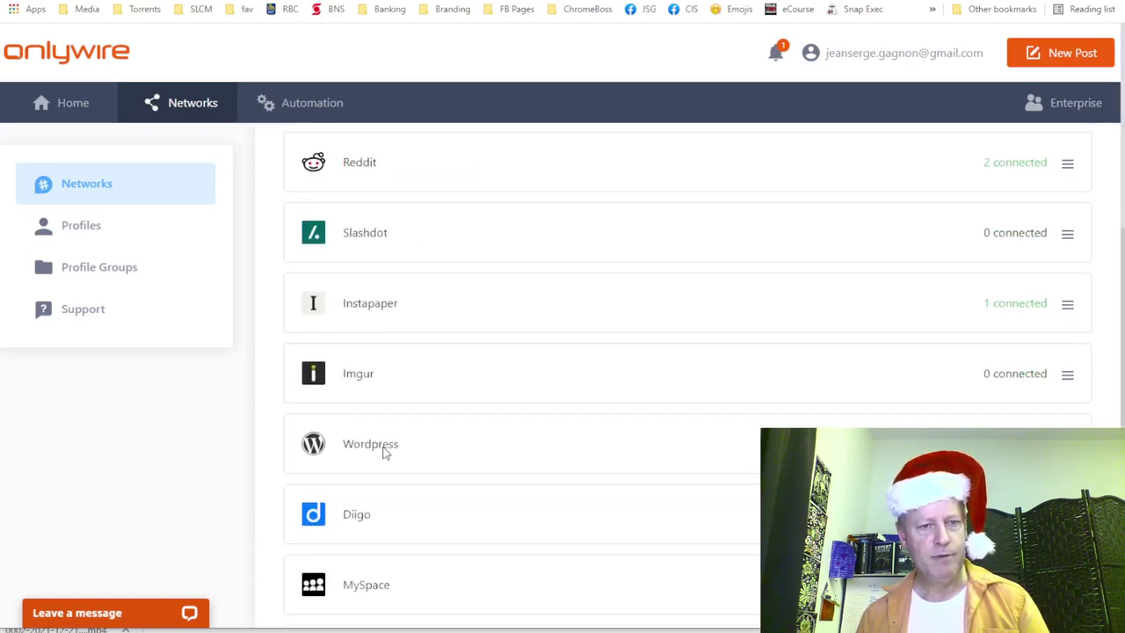
{"action": "scroll", "coordinate": [489, 468], "scroll_direction": "up", "scroll_amount": 5}
{"action": "scroll", "coordinate": [489, 470], "scroll_direction": "up", "scroll_amount": 3}
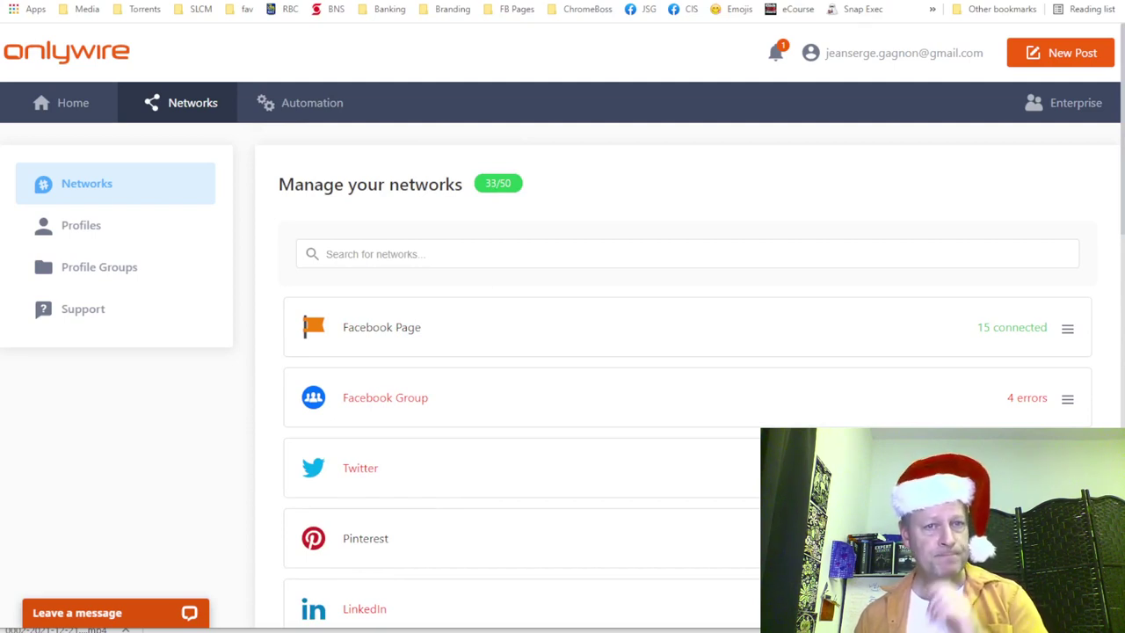
Switch past Buffer to the browser tab showing the managed Facebook page
{"action": "key", "text": "ctrl+Tab"}
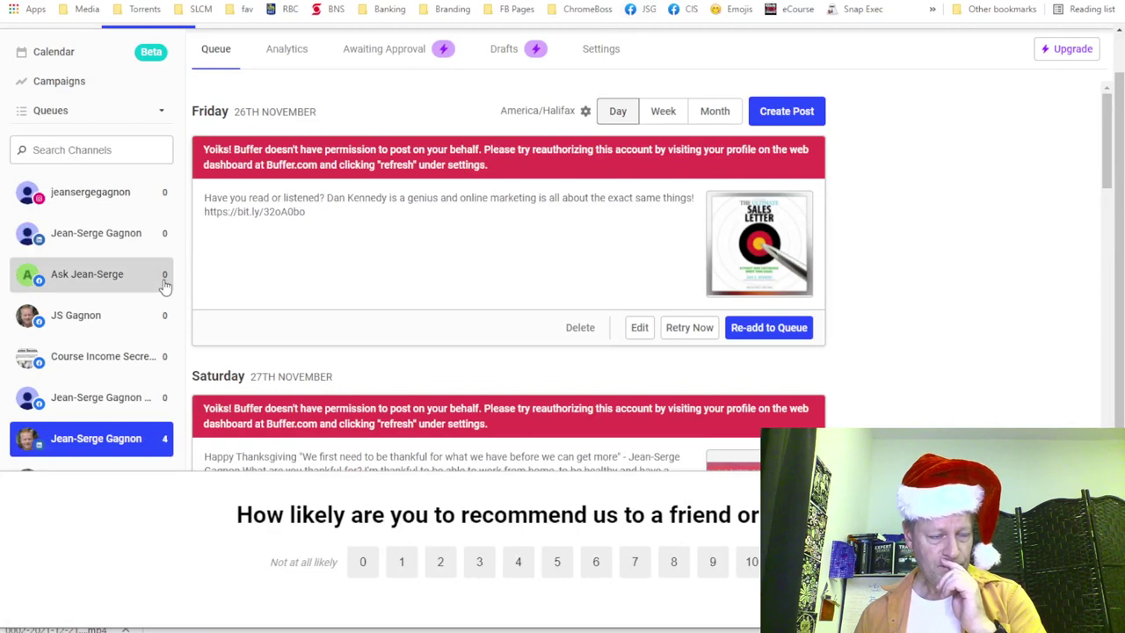
{"action": "key", "text": "ctrl+Tab"}
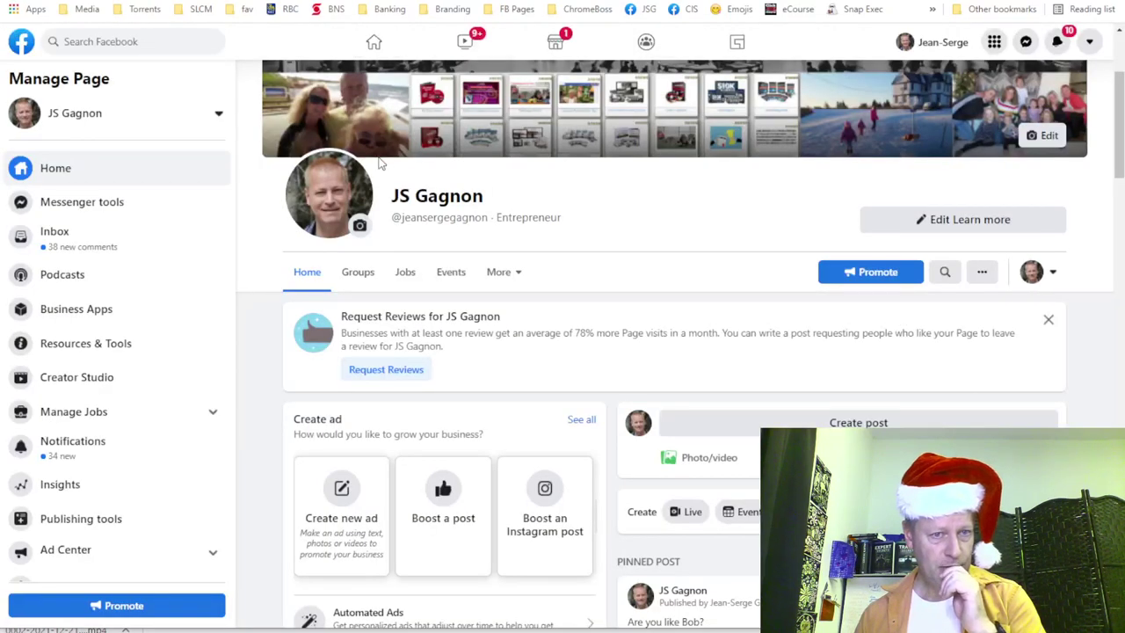